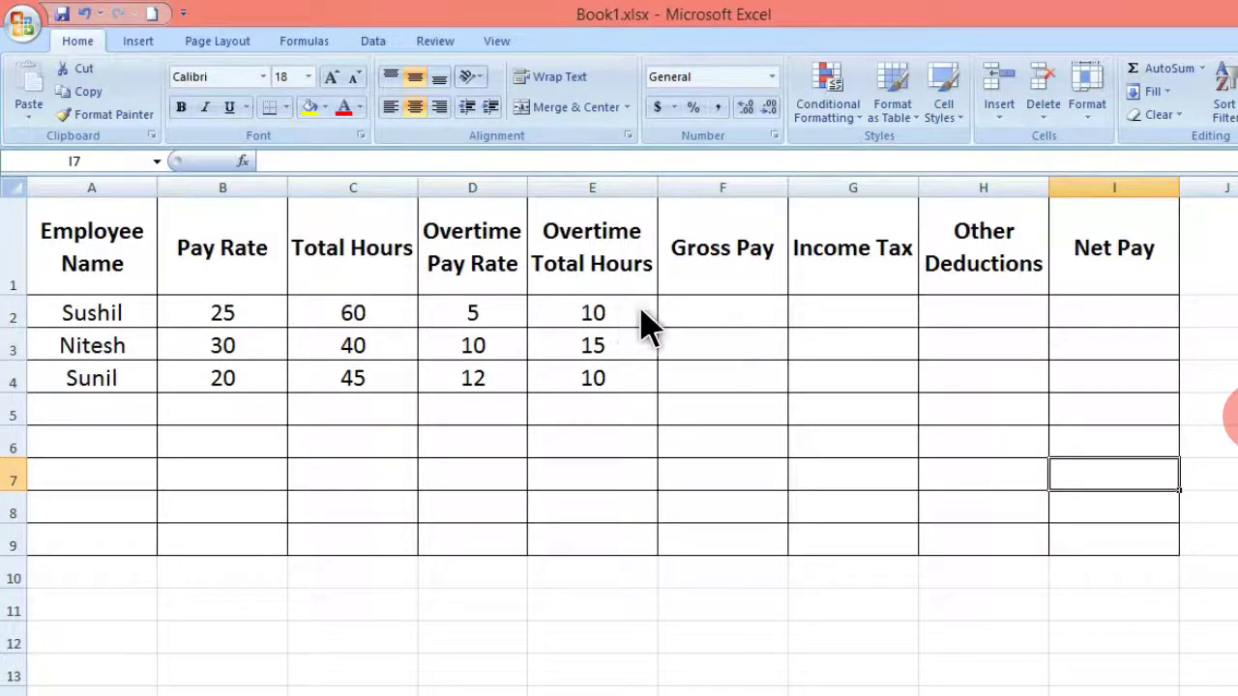
Enter the Gross Pay formula =(B2*C2)+(D2*E2) in cell F2 for the first employee
click(704, 332)
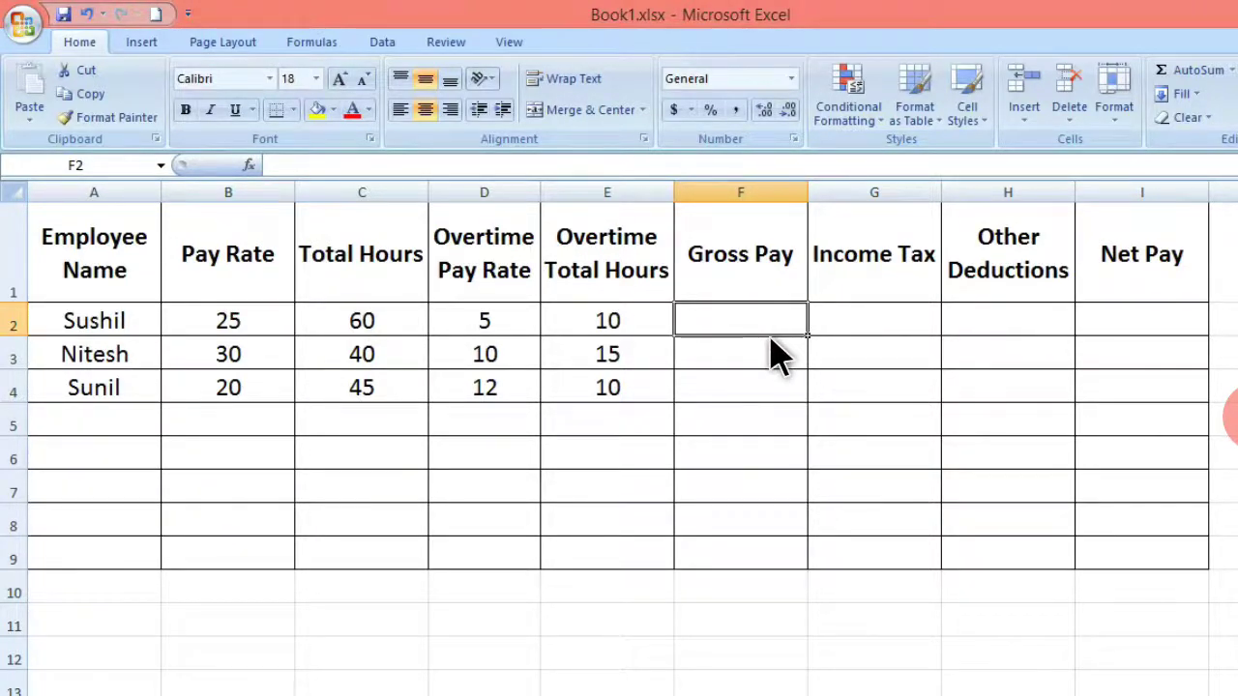
text(=()
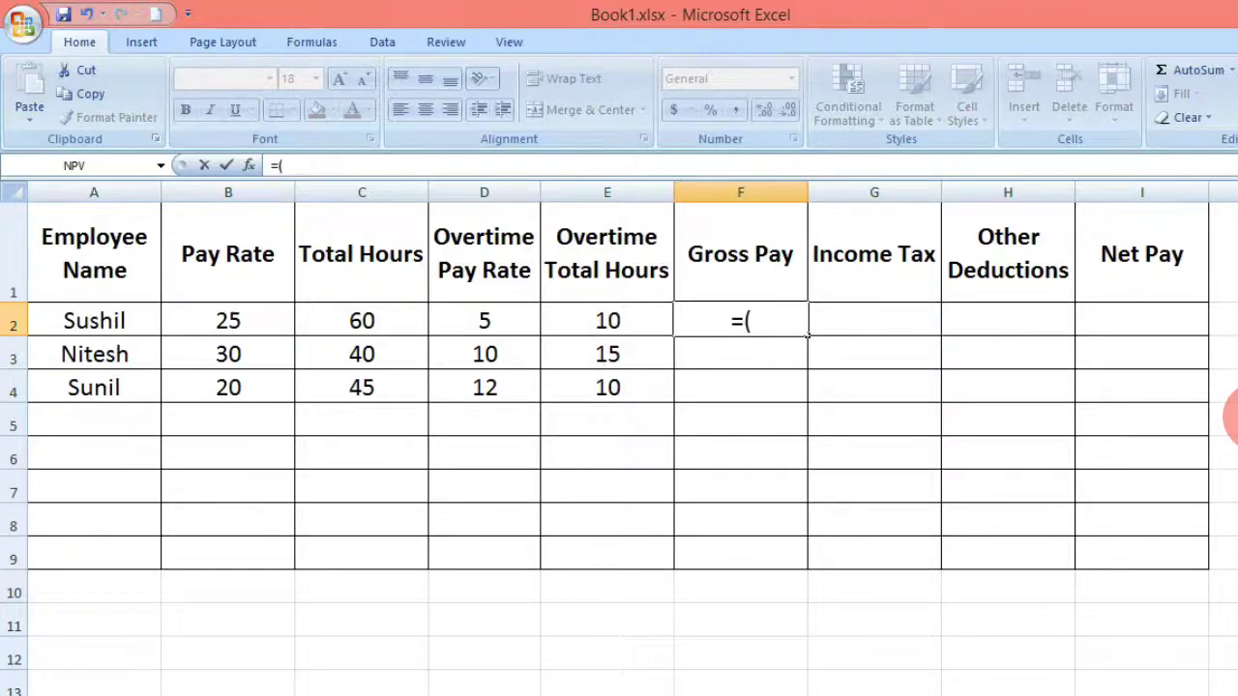
click(269, 330)
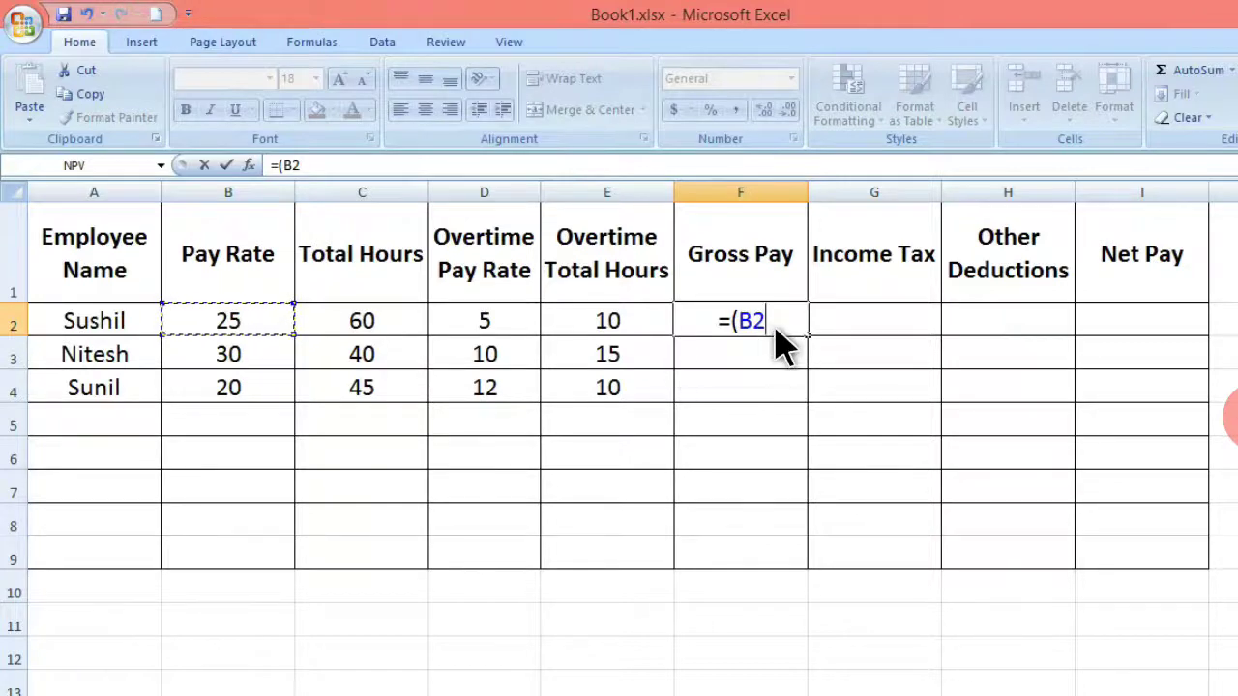
text(*)
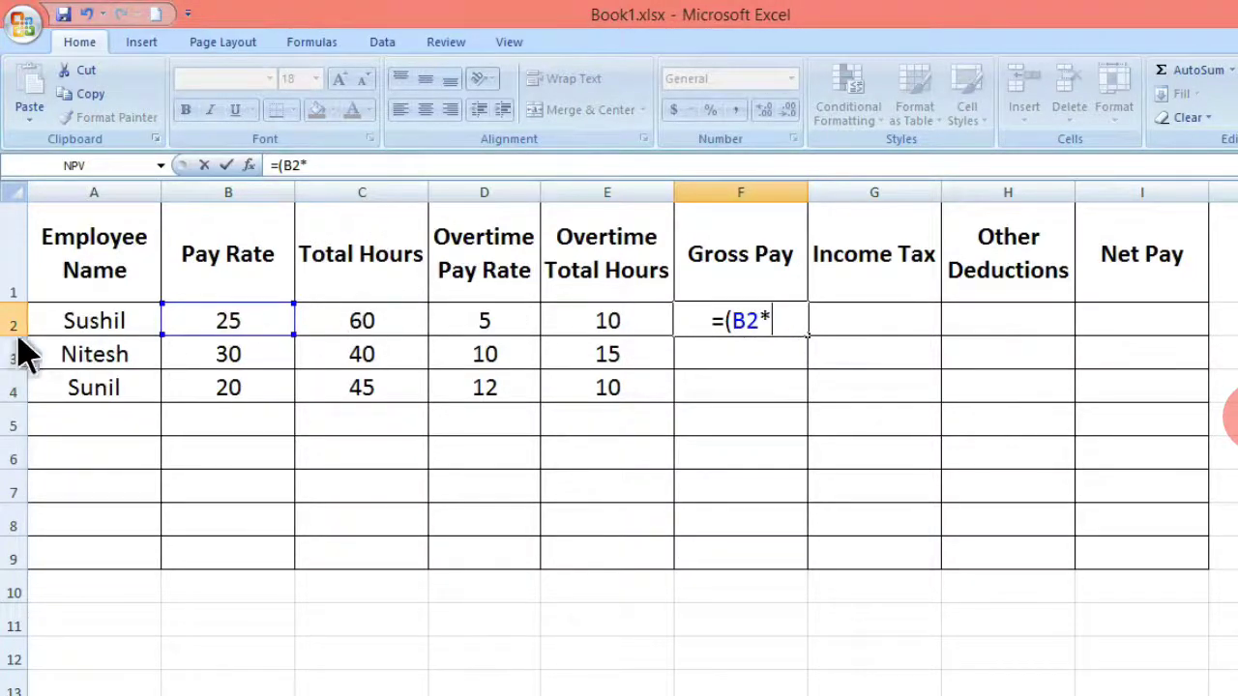
click(406, 323)
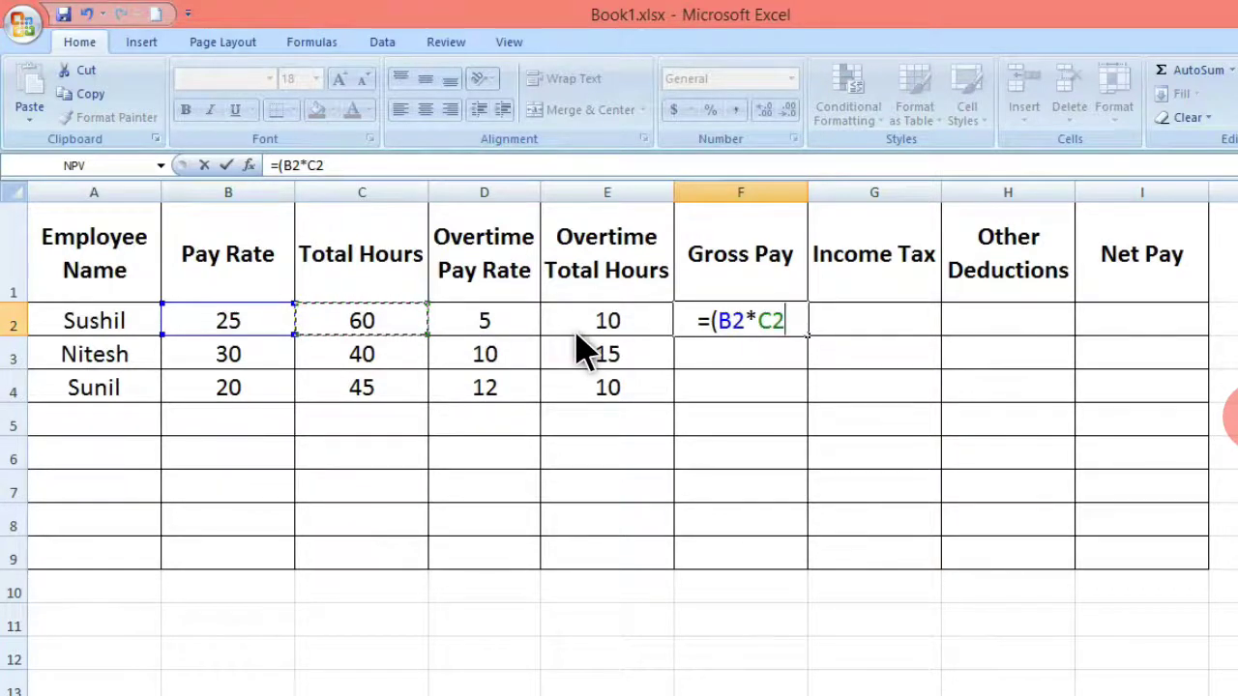
text())
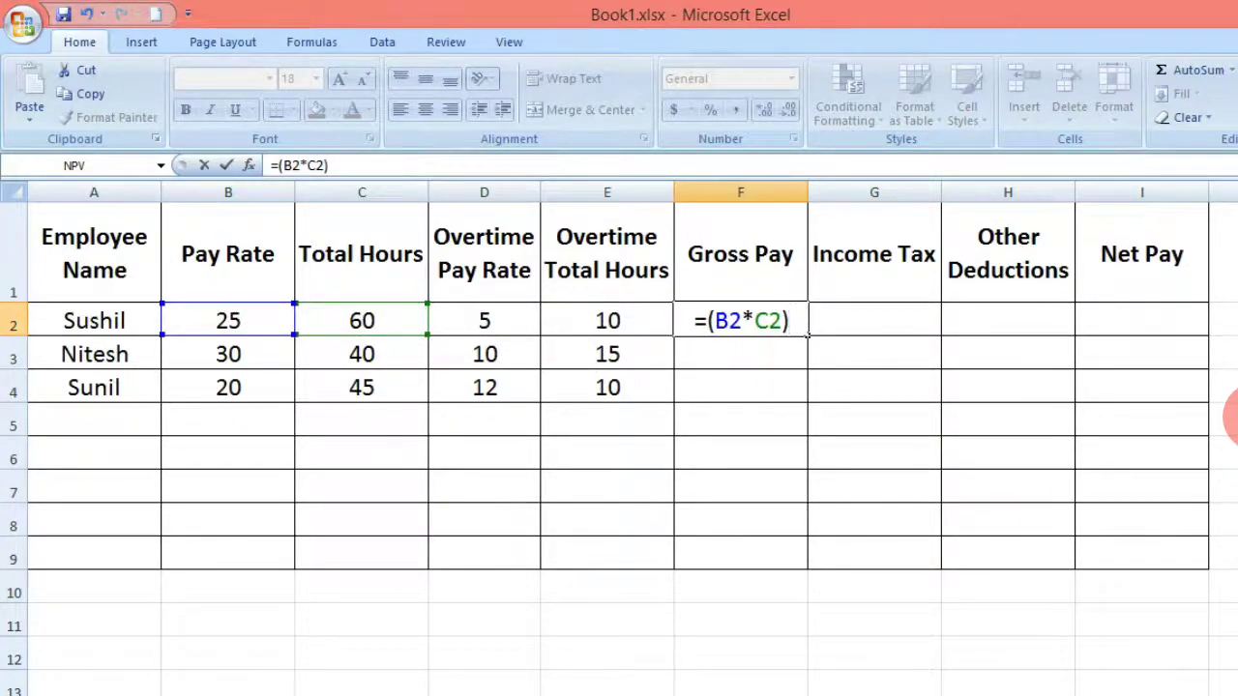
text(+)
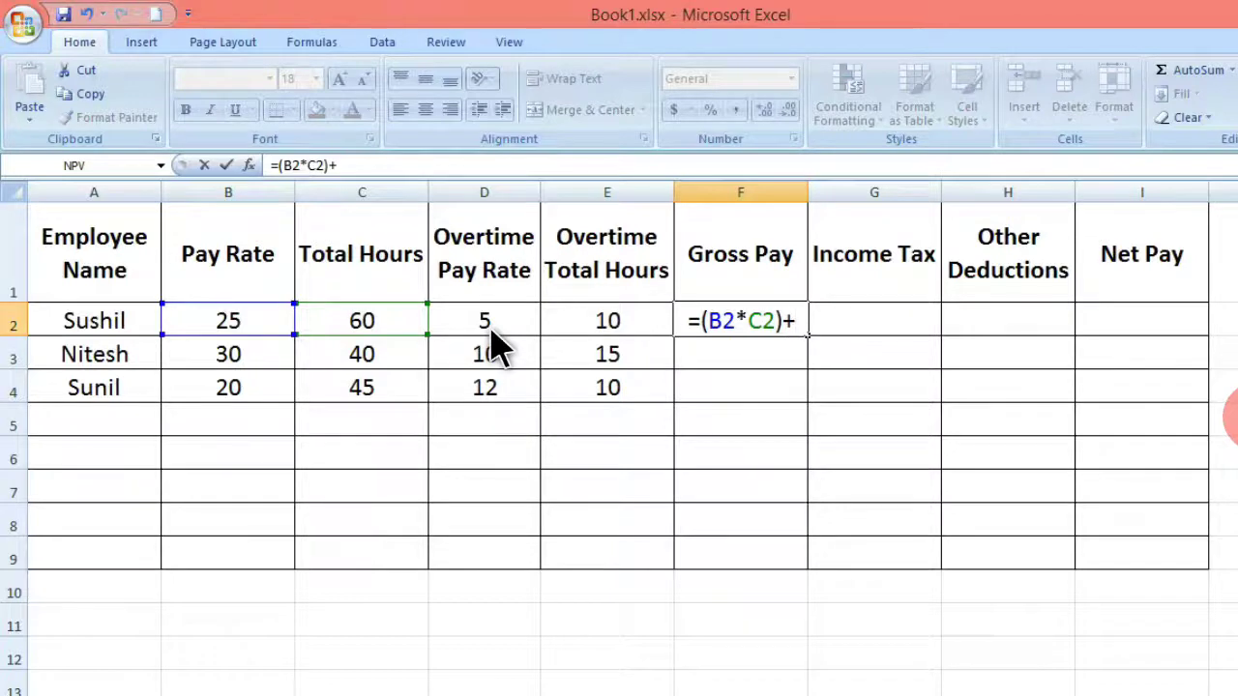
text(()
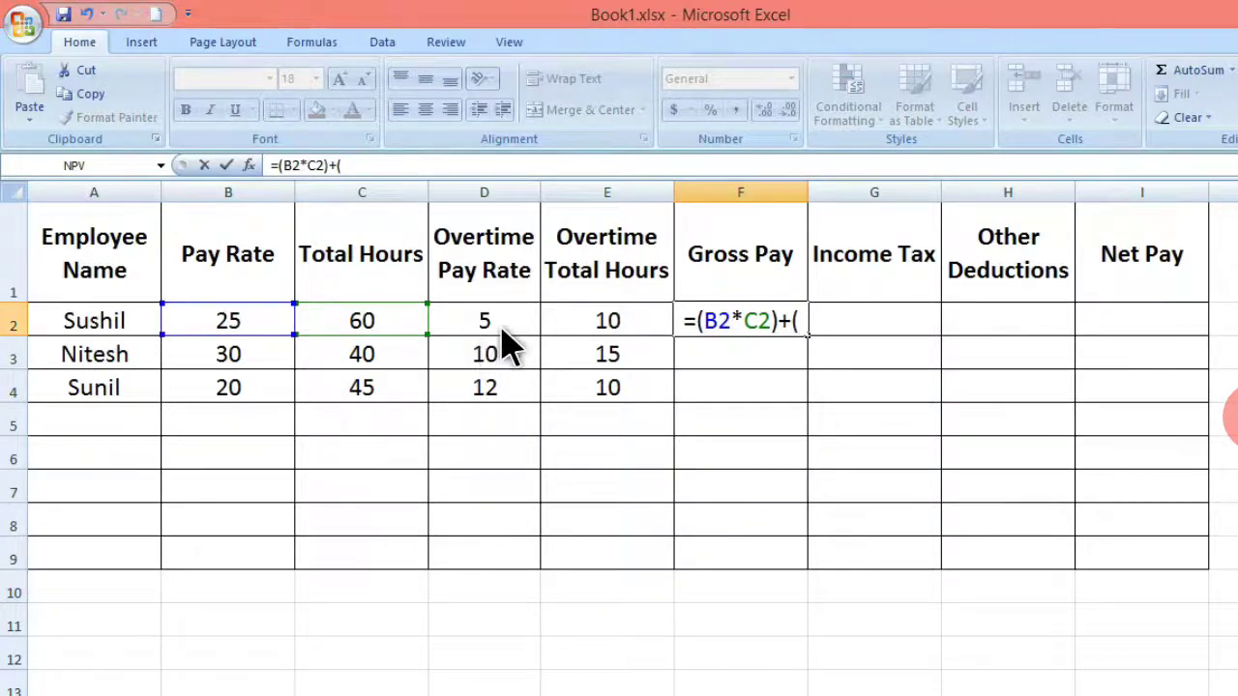
click(504, 328)
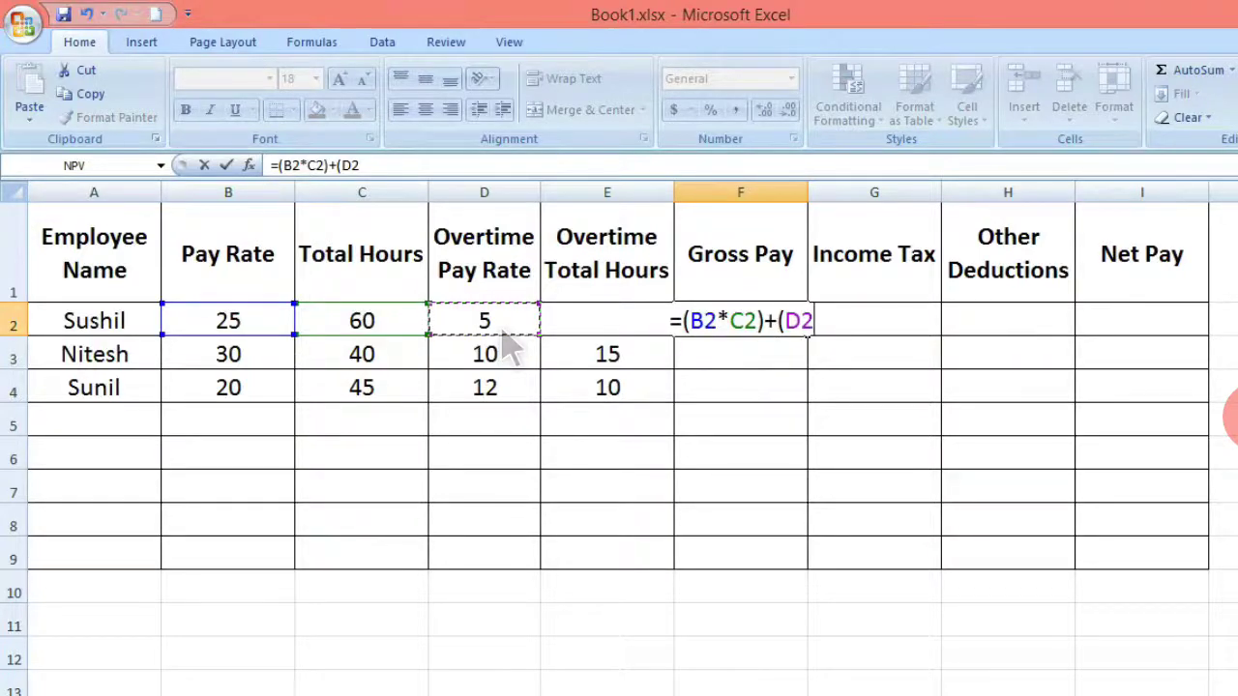
text(*)
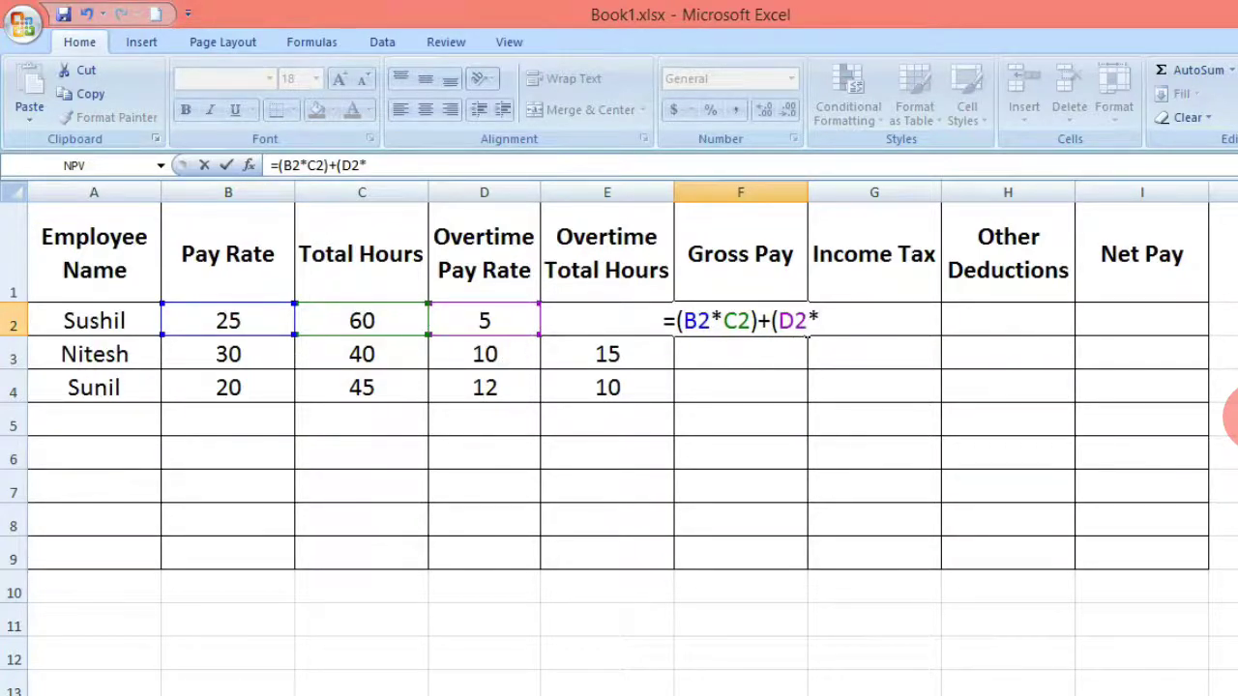
text(E2)
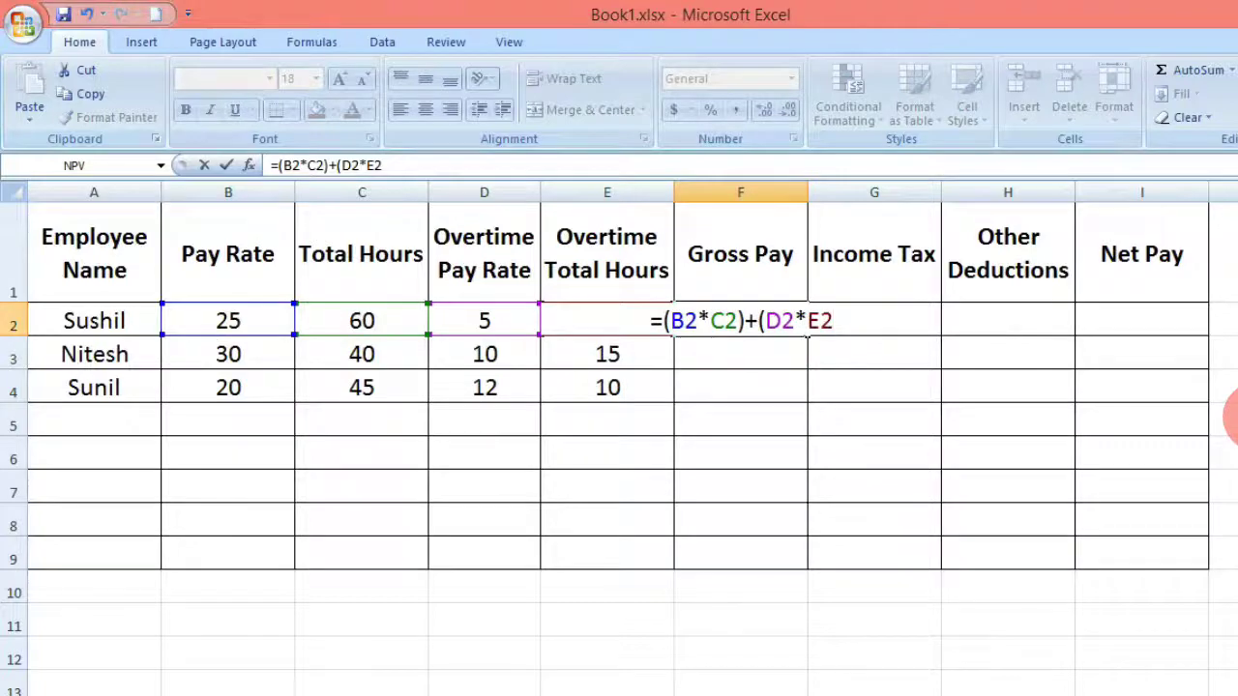
text())
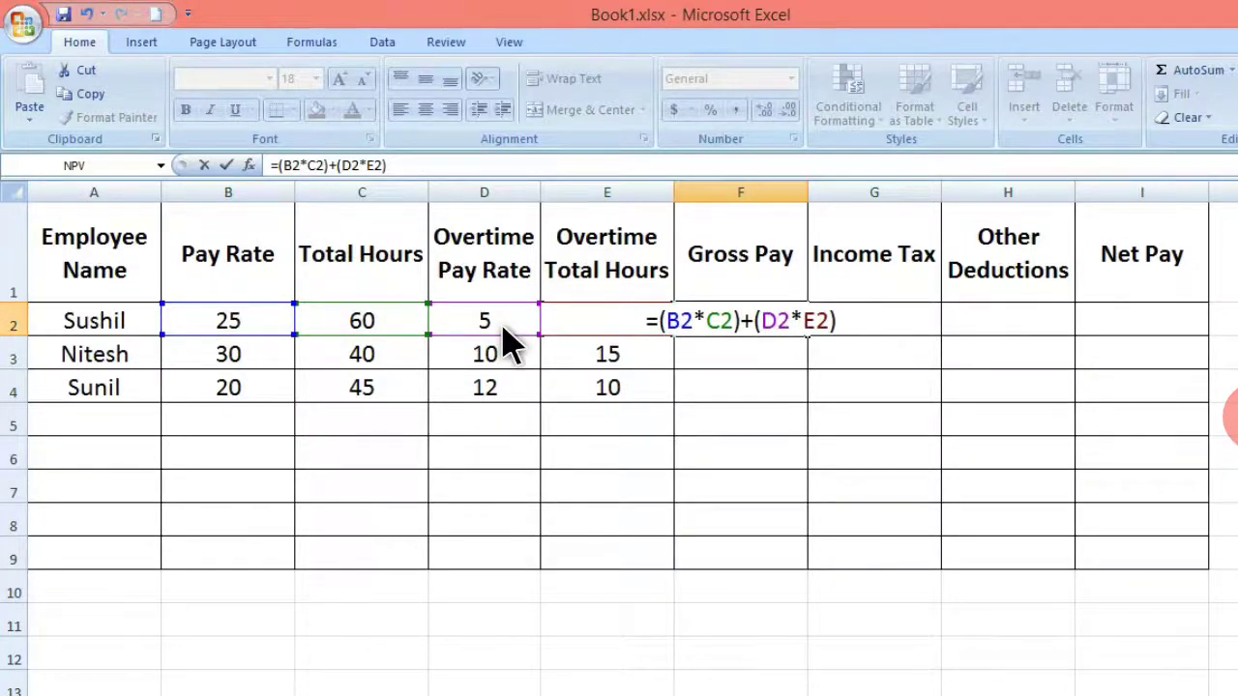
key(Return)
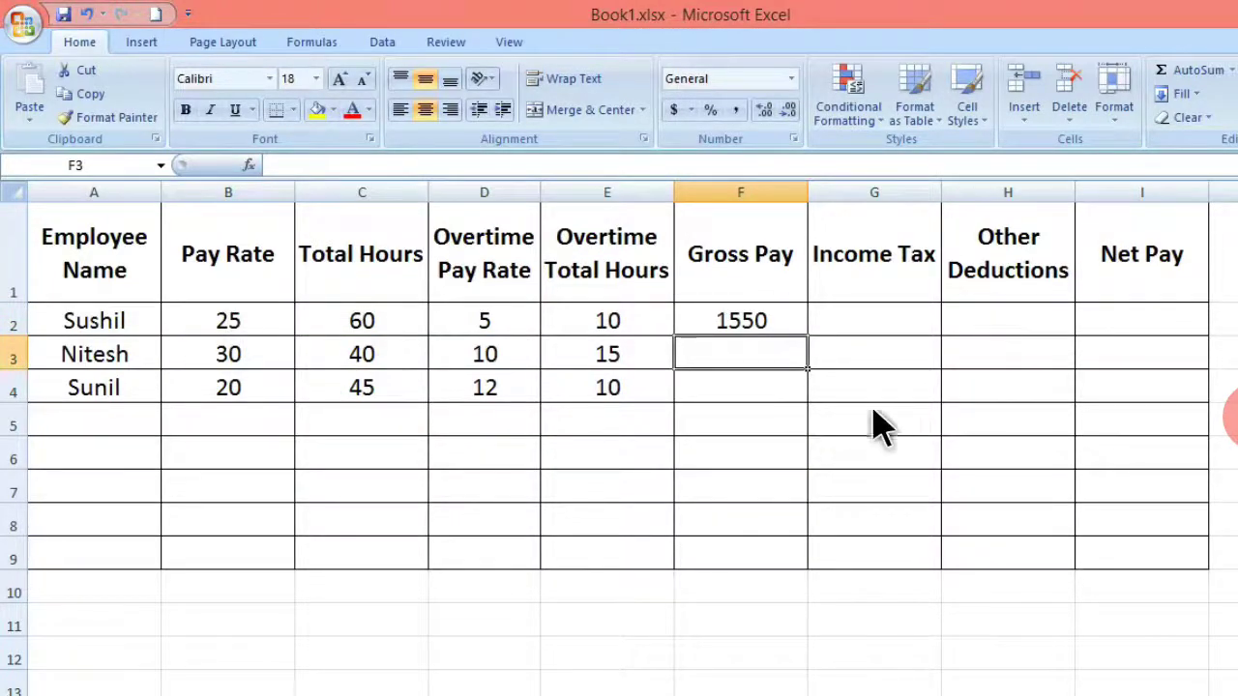
Copy the Gross Pay formula from F2 into F3:F4 for the other two employees
click(779, 325)
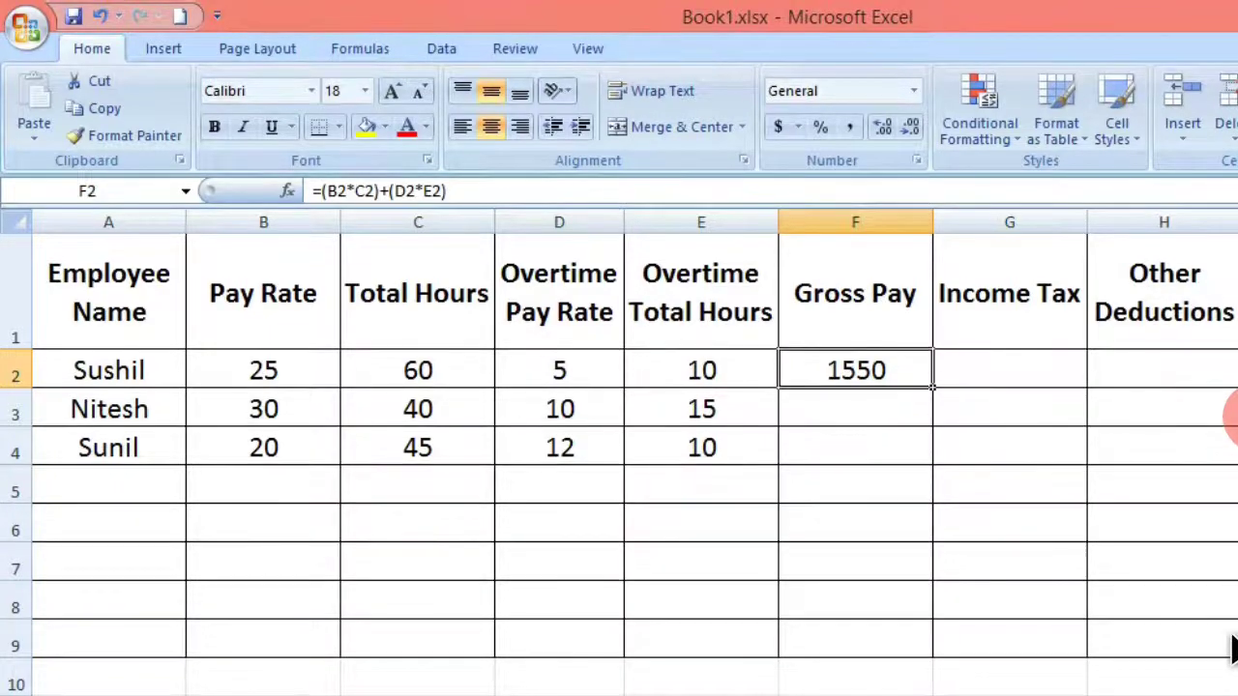
right_click(902, 373)
click(954, 415)
drag(855, 407, 855, 447)
right_click(876, 396)
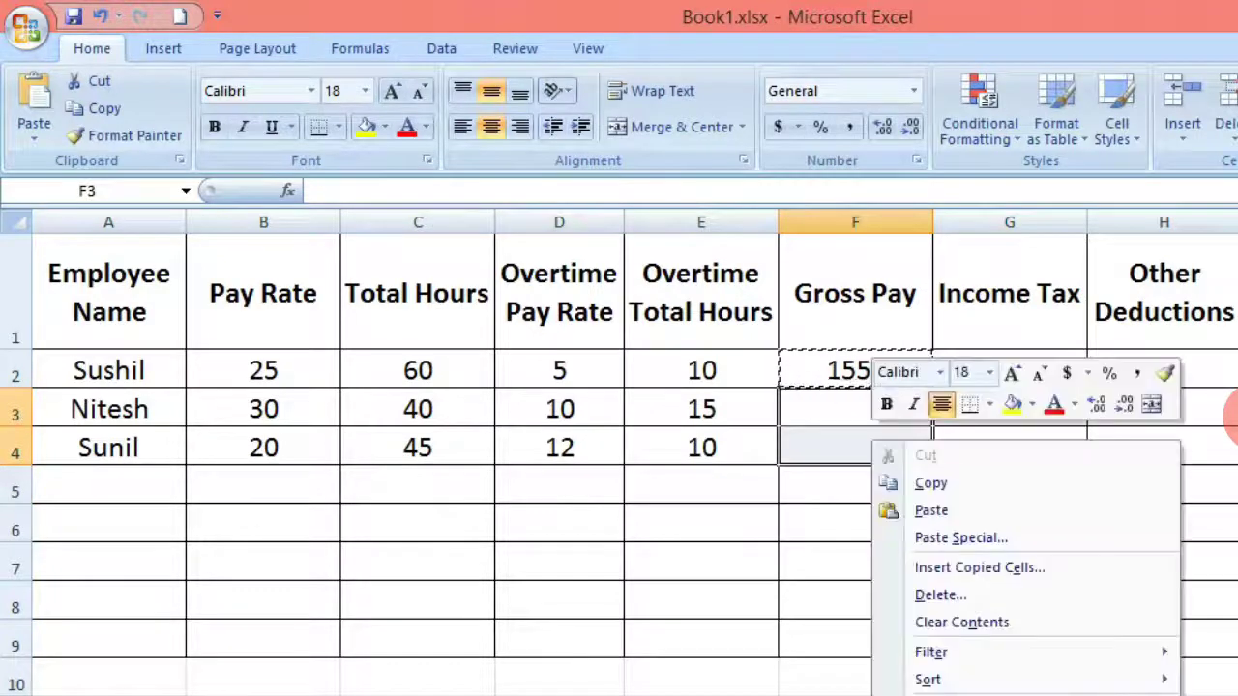
click(928, 511)
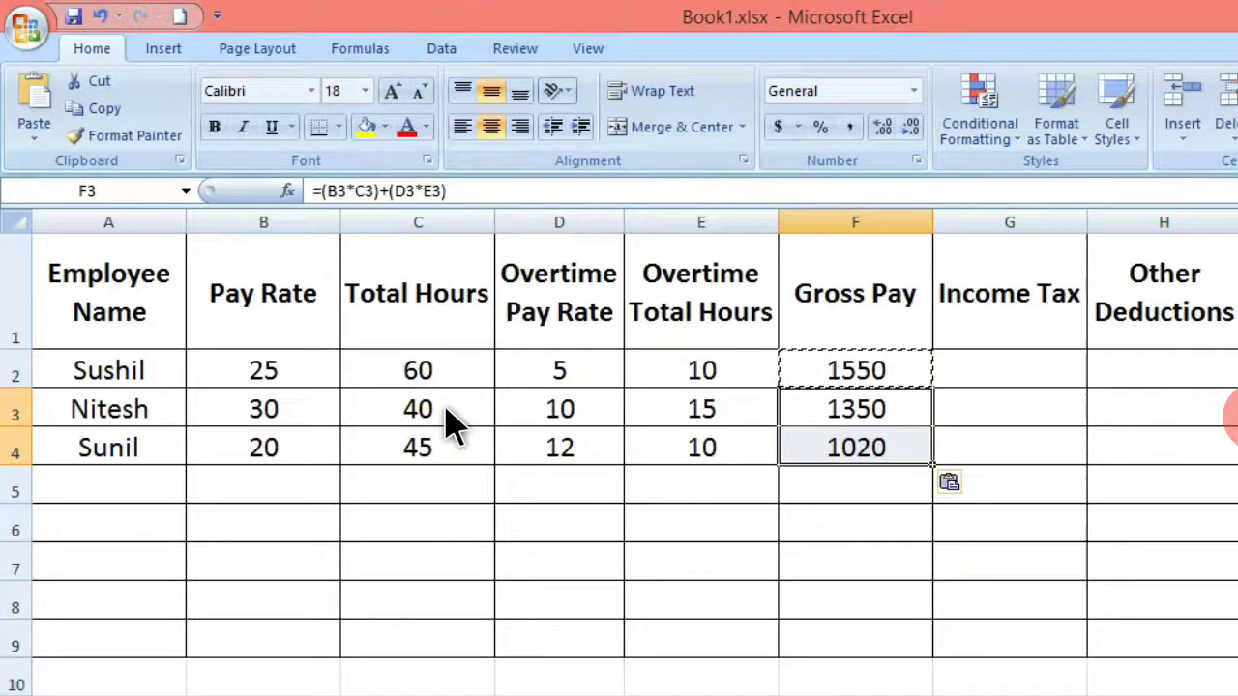
click(965, 422)
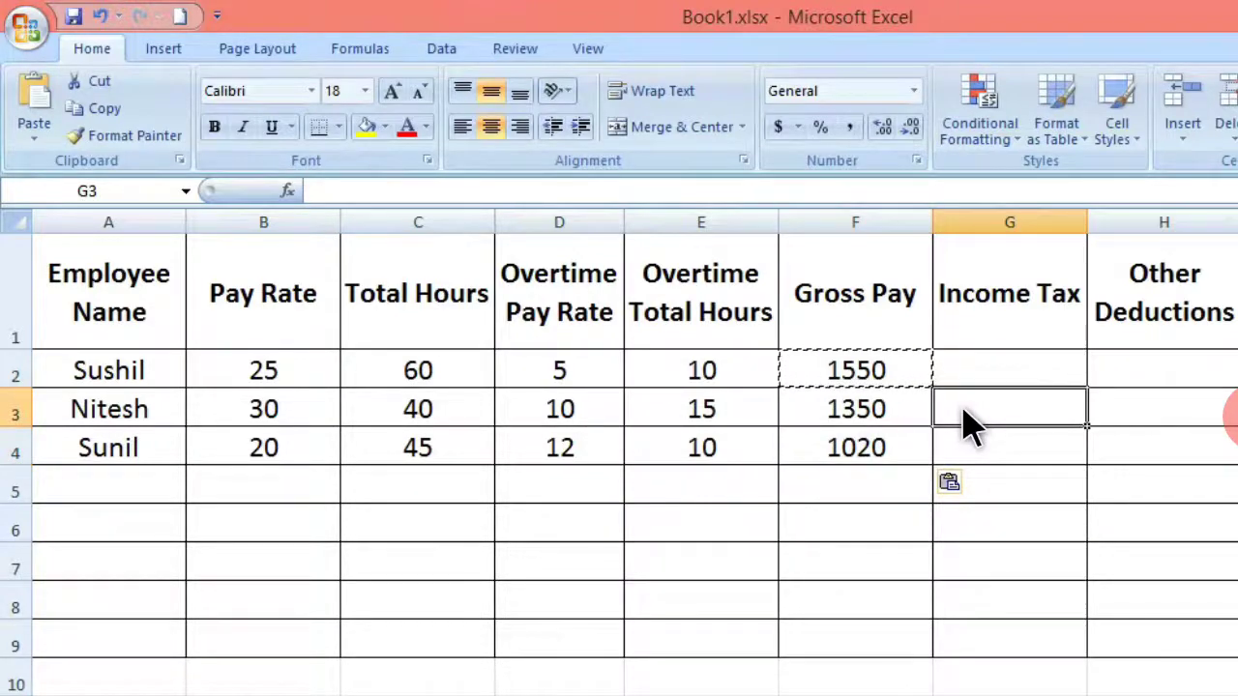
key(Escape)
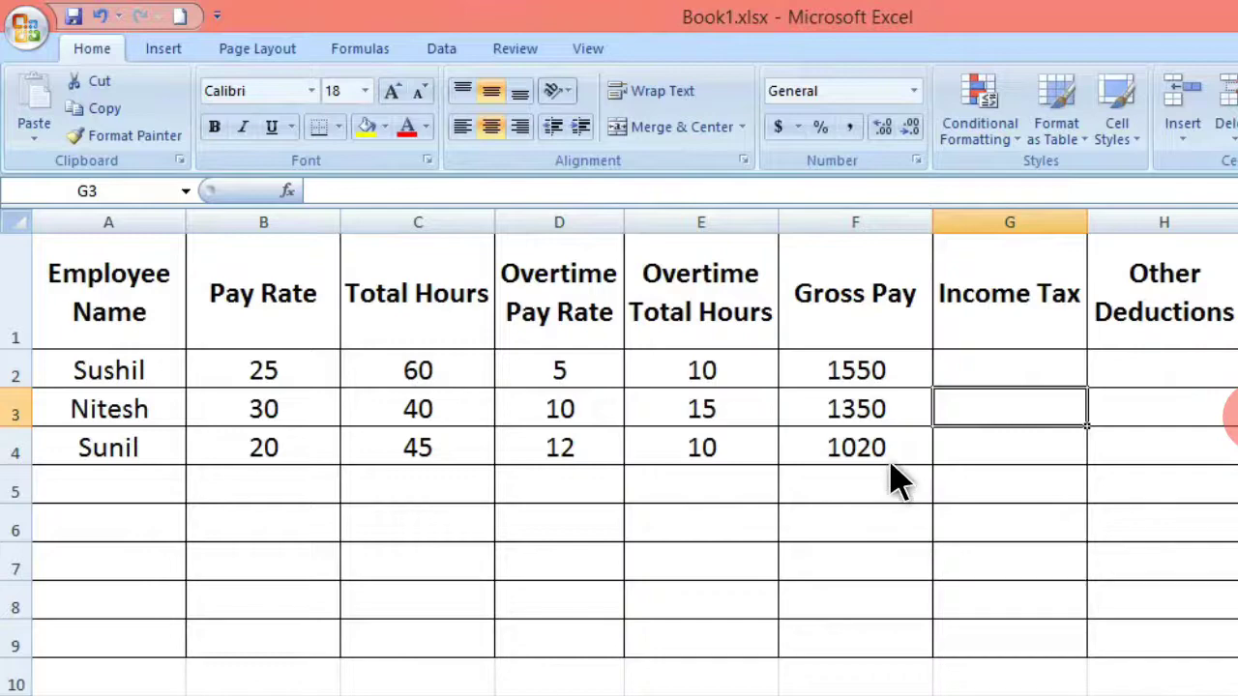
Check the Gross Pay formulas in F2, F3 and F4 for the correct row references
click(889, 380)
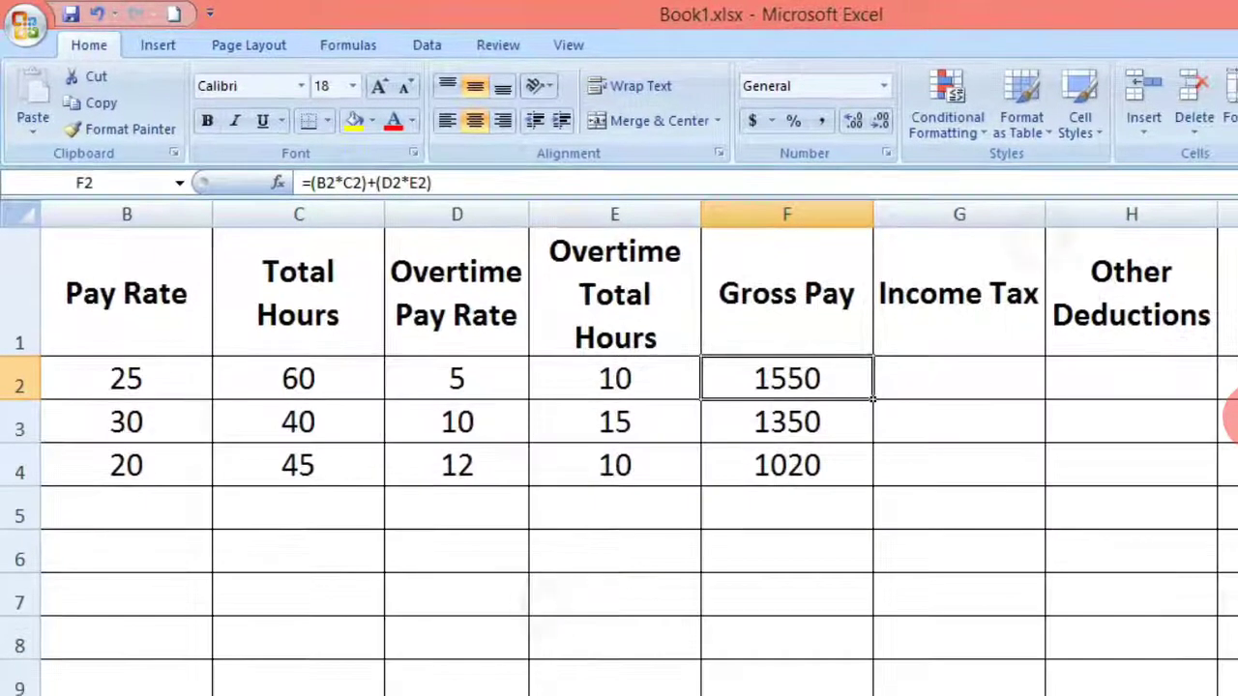
scroll(619, 445, left, 1)
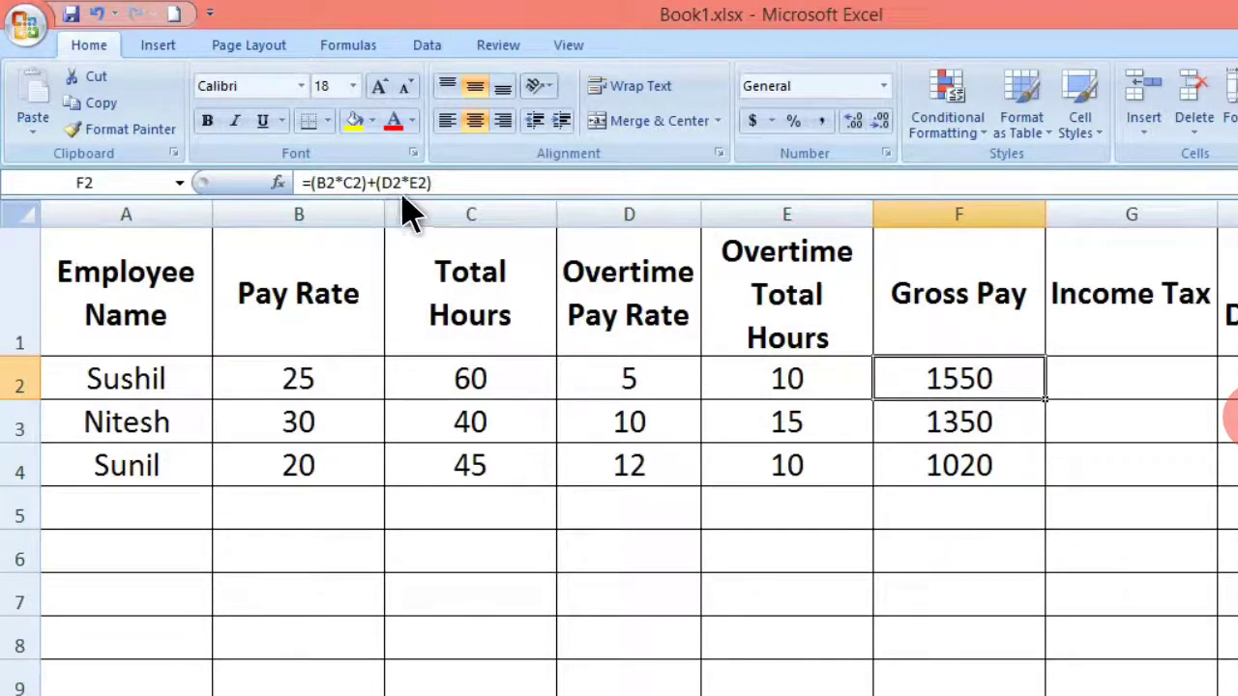
click(924, 437)
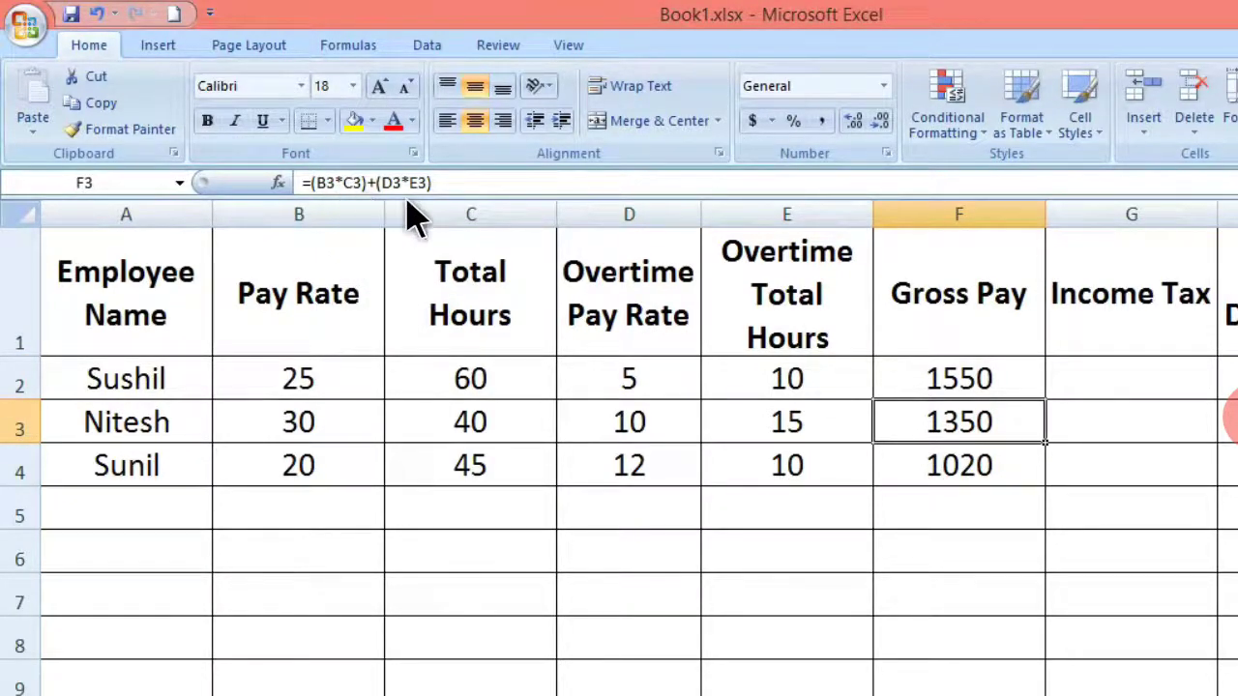
click(912, 470)
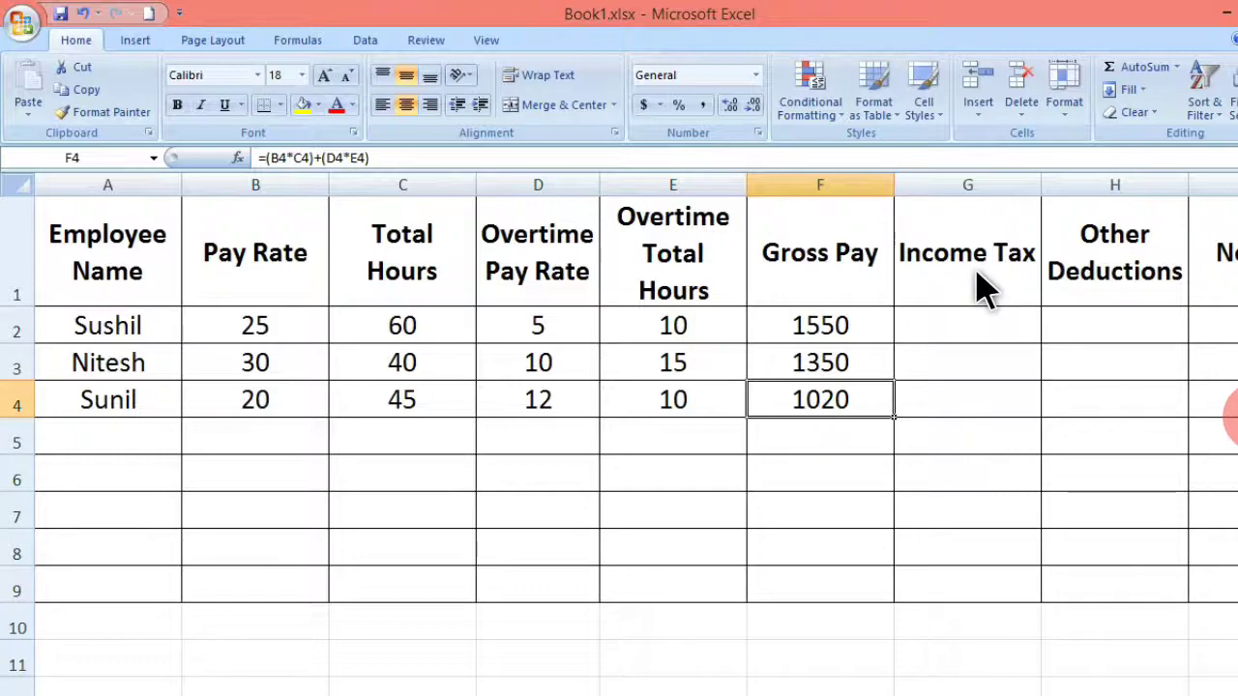
Write the Income Tax formula =F2*10% in cell G2 for the first employee
click(970, 339)
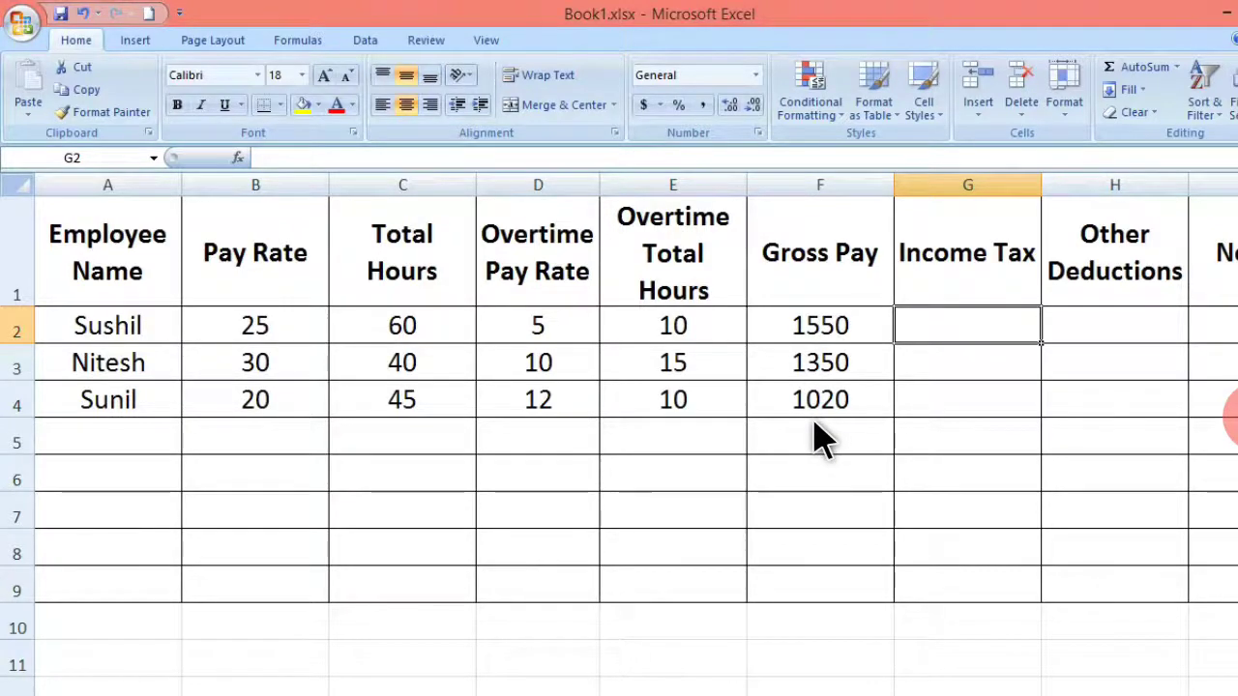
text(=)
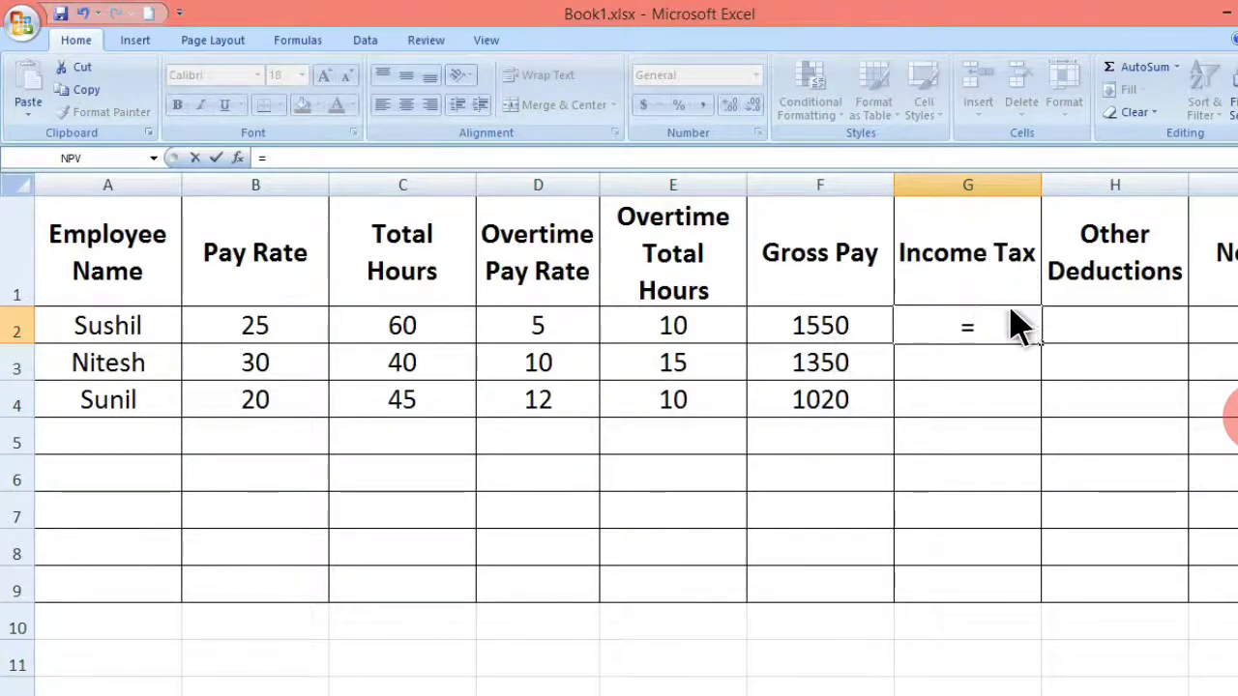
click(851, 333)
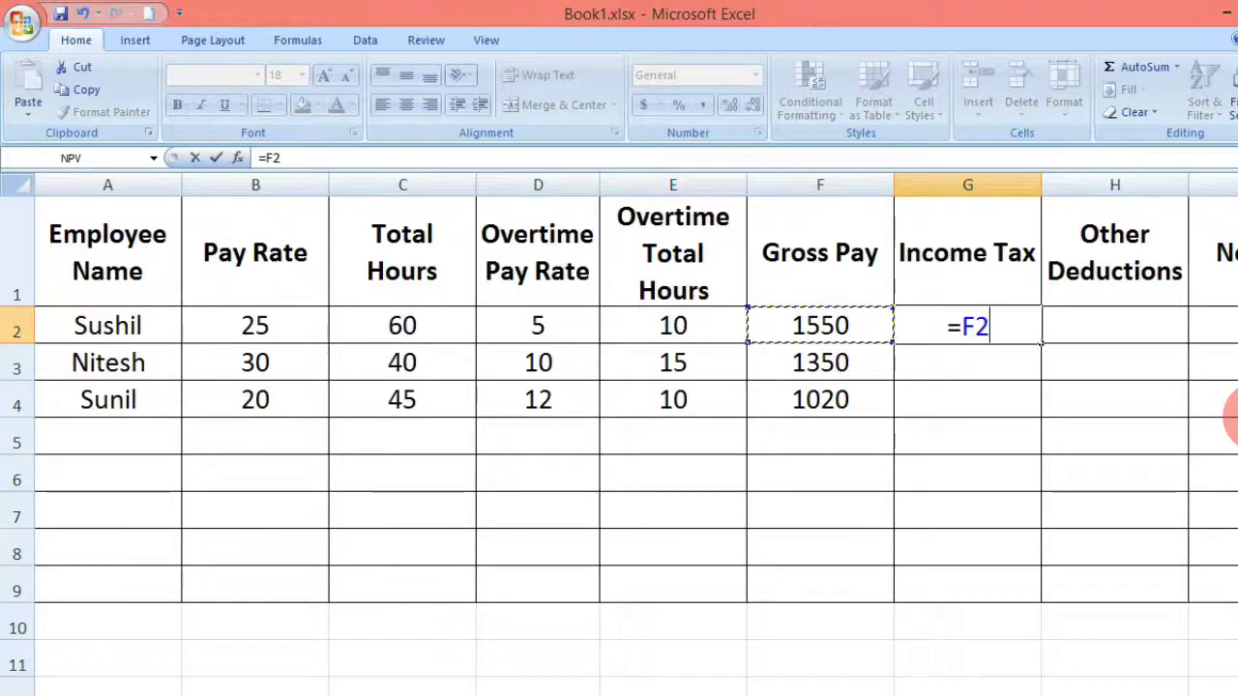
text(*)
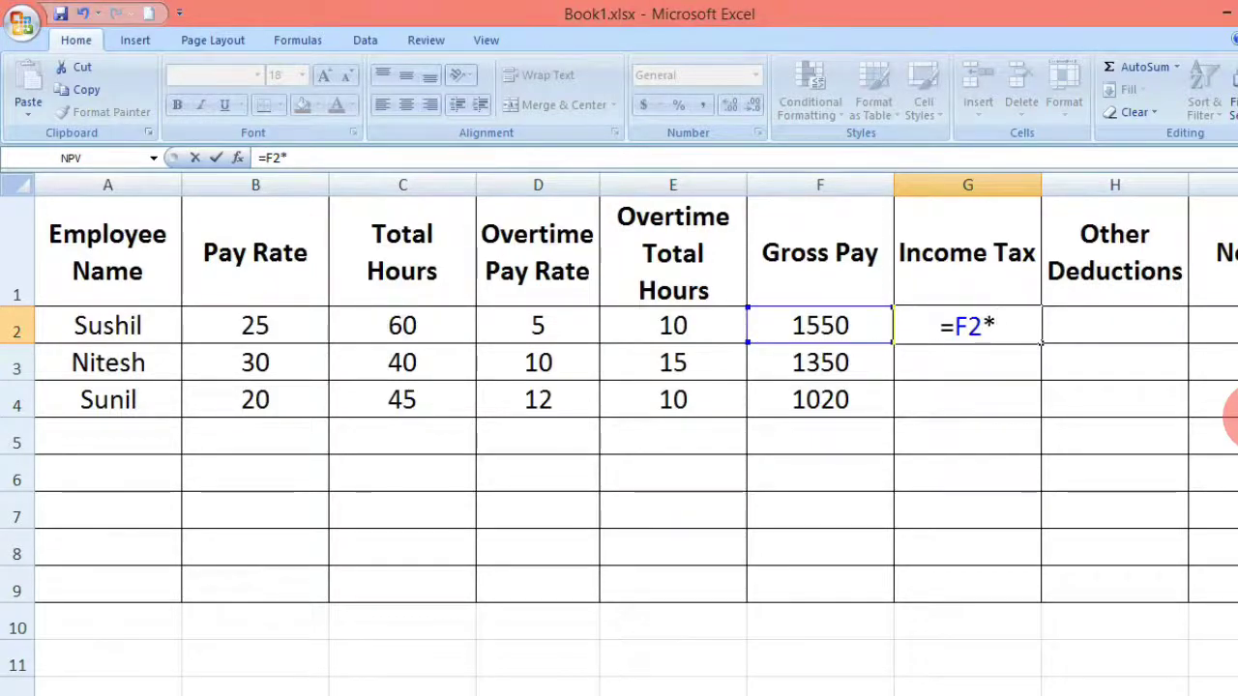
text(10)
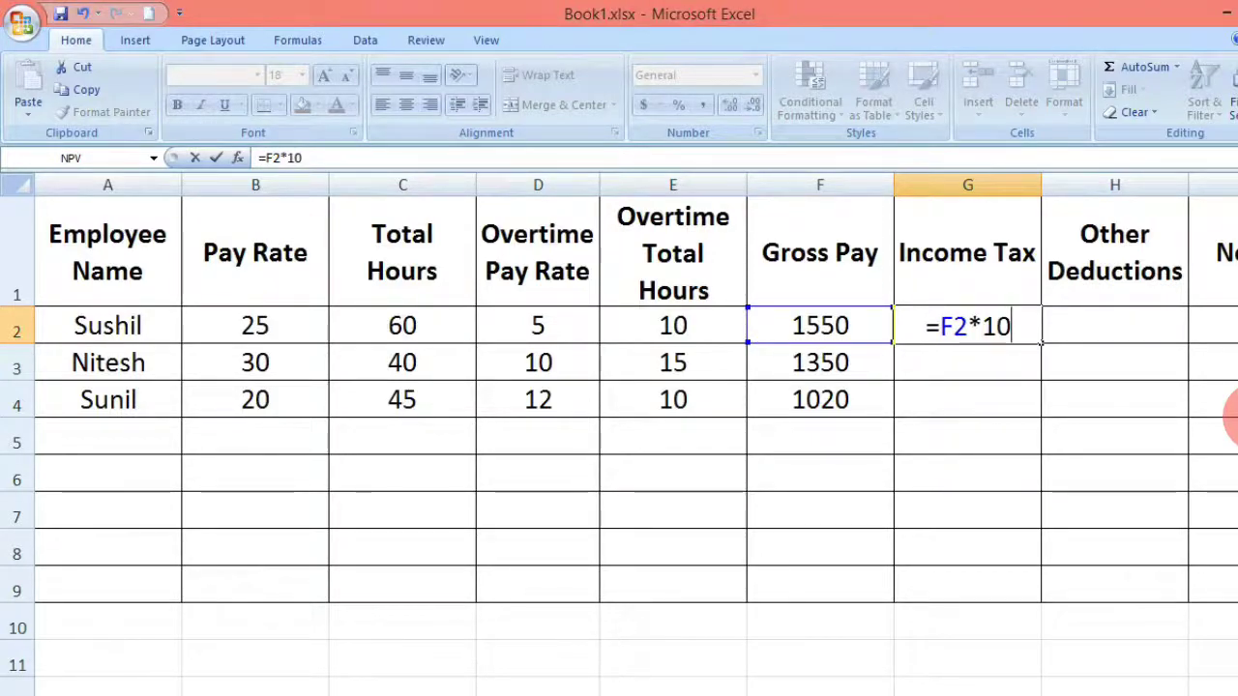
text(%)
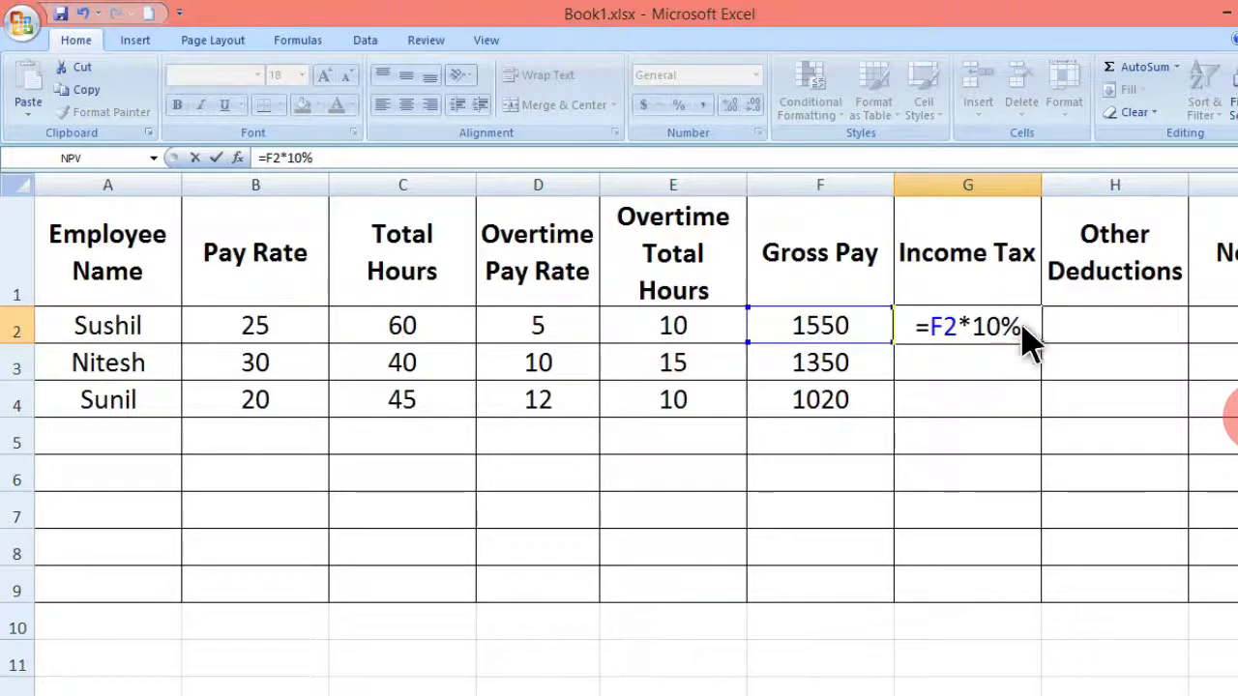
Try the tax rate in the G2 formula as 10/100 and as 0.1, and restore it to 10%
key(BackSpace)
text(/100)
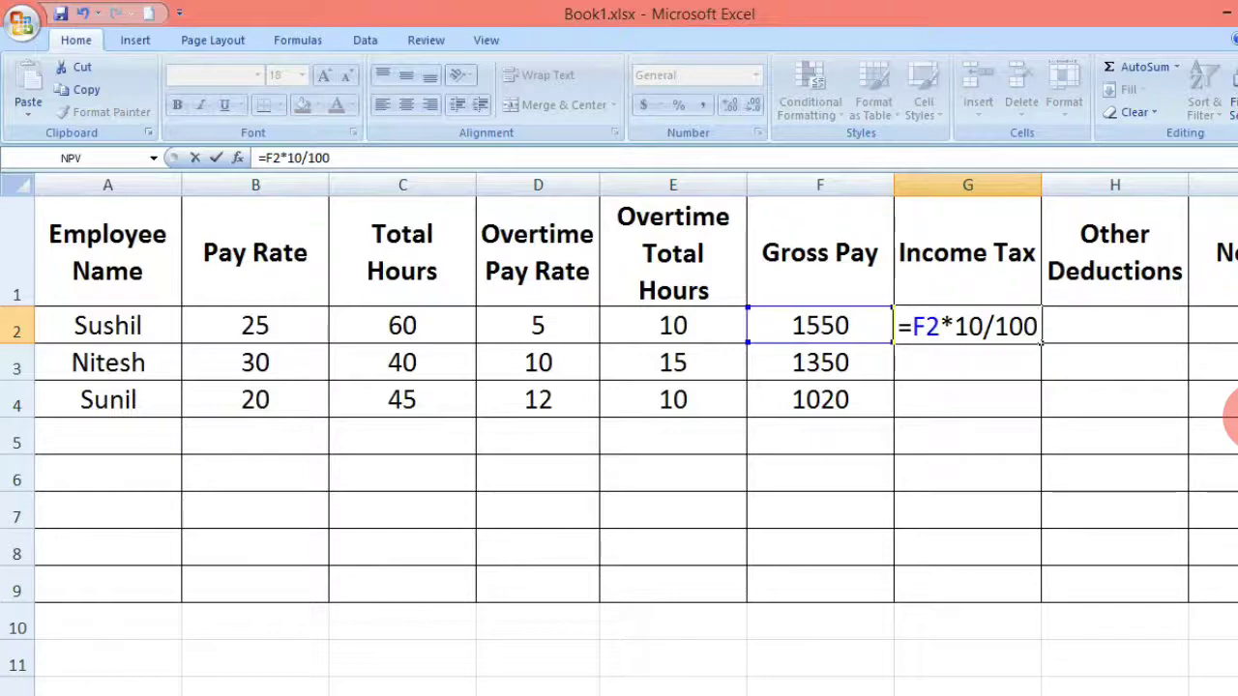
key(BackSpace)
key(BackSpace)
key(BackSpace)
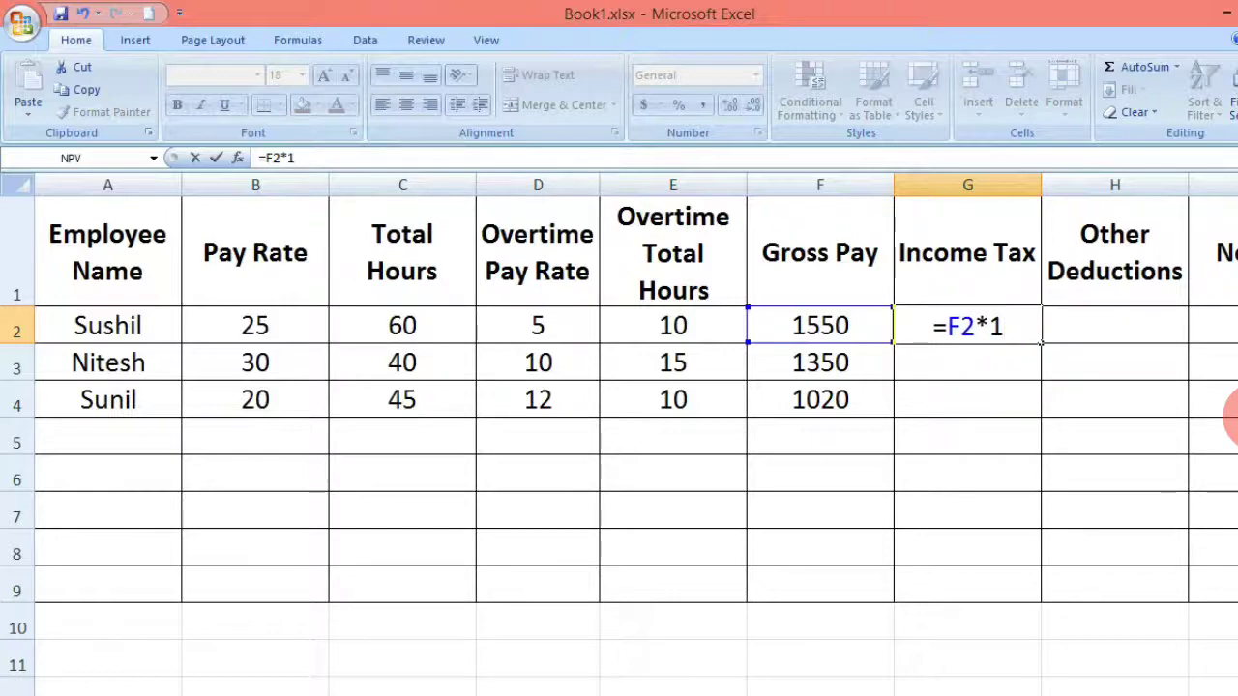
text(.10)
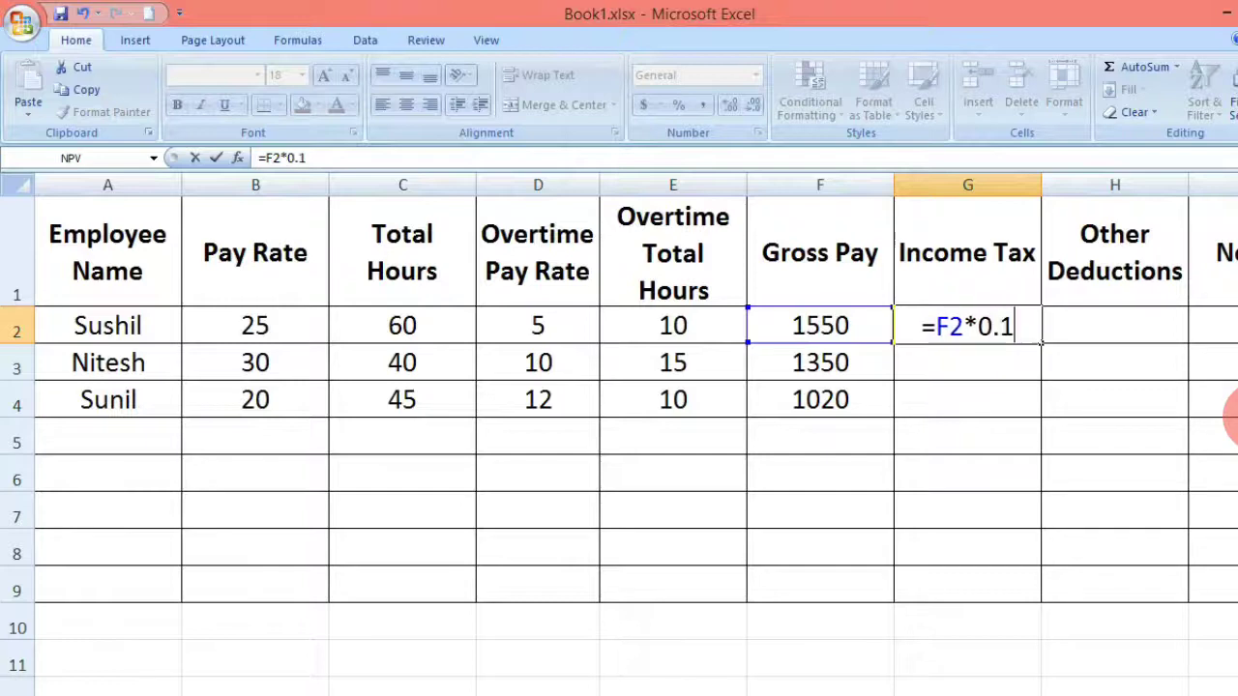
key(BackSpace)
key(BackSpace)
key(BackSpace)
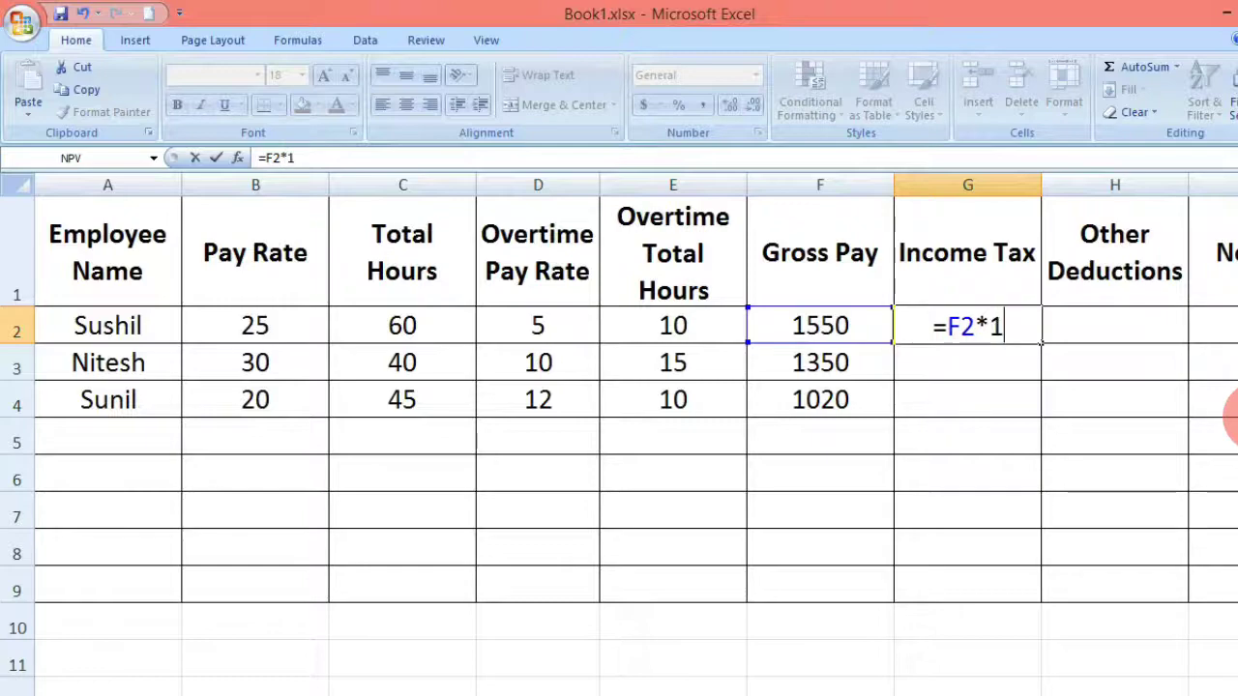
text(%)
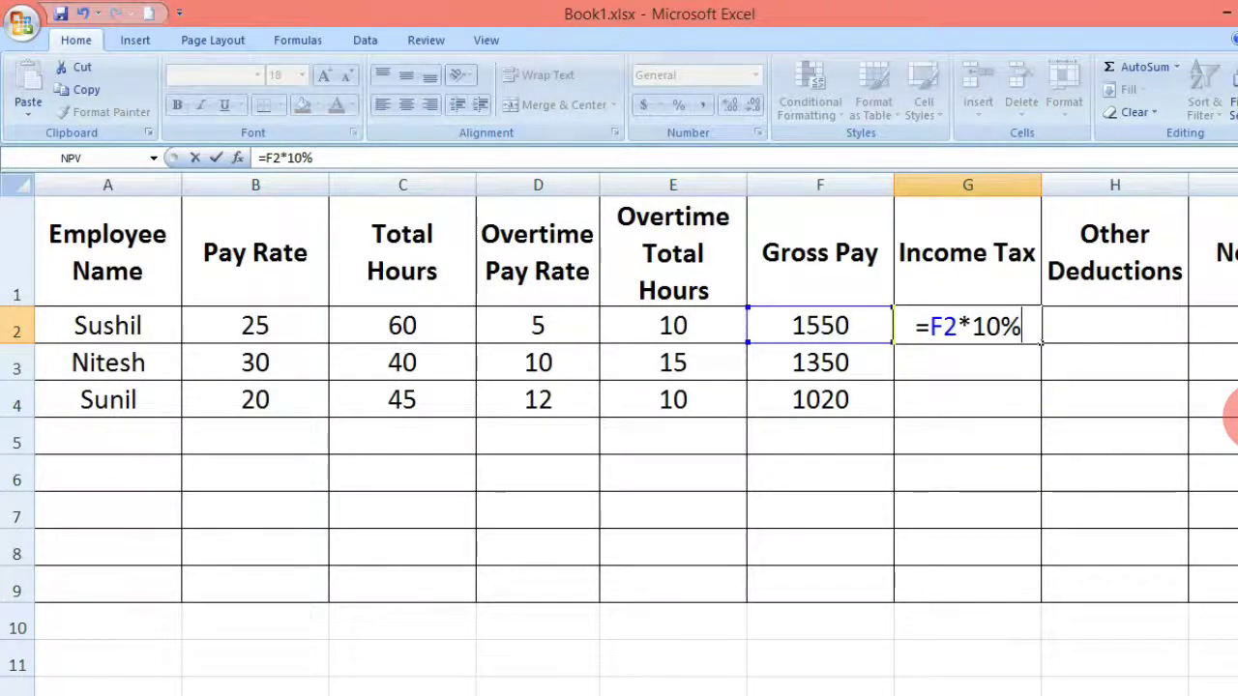
Commit the Income Tax formula in G2 and select that cell again
key(Return)
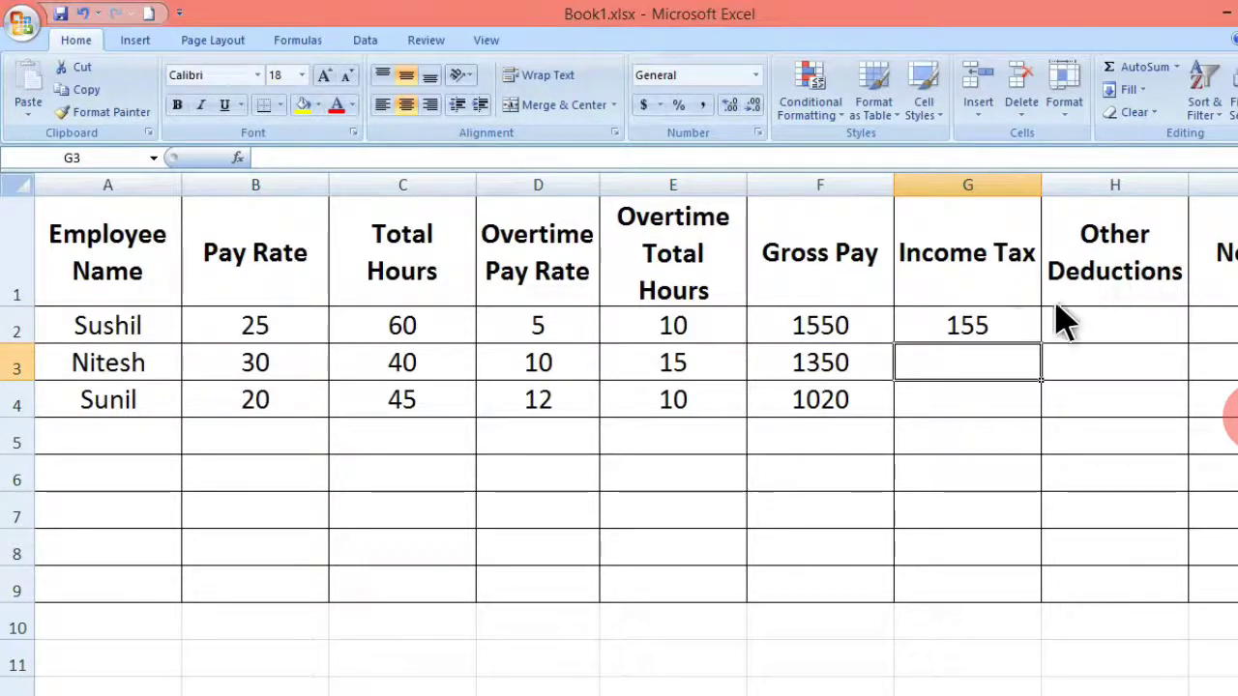
click(976, 334)
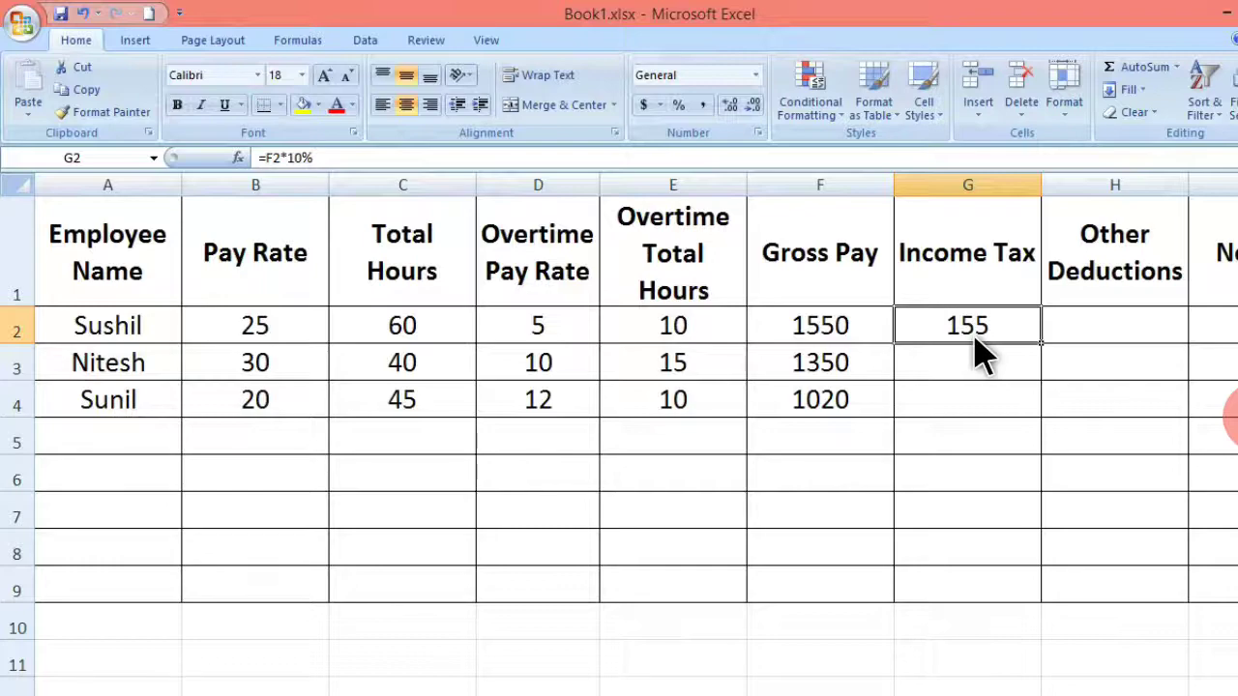
Copy the Income Tax formula from G2 down through G4 and check the copied formula in G3
drag(1041, 343, 1041, 418)
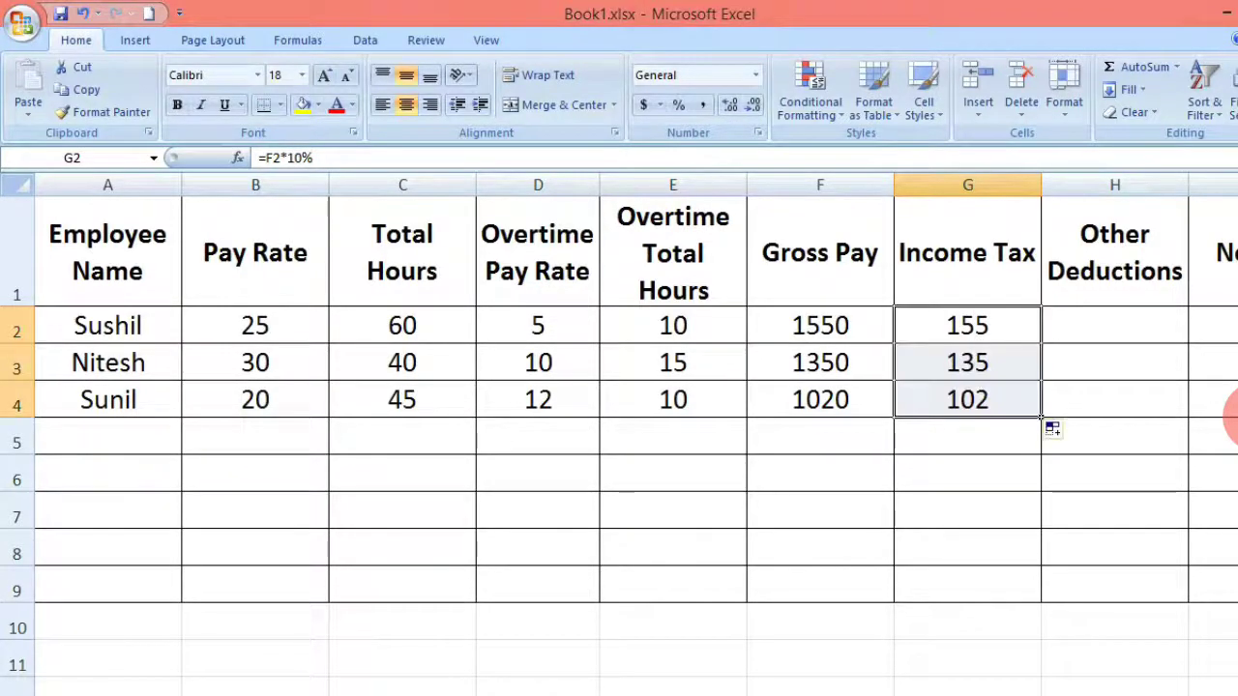
click(1020, 370)
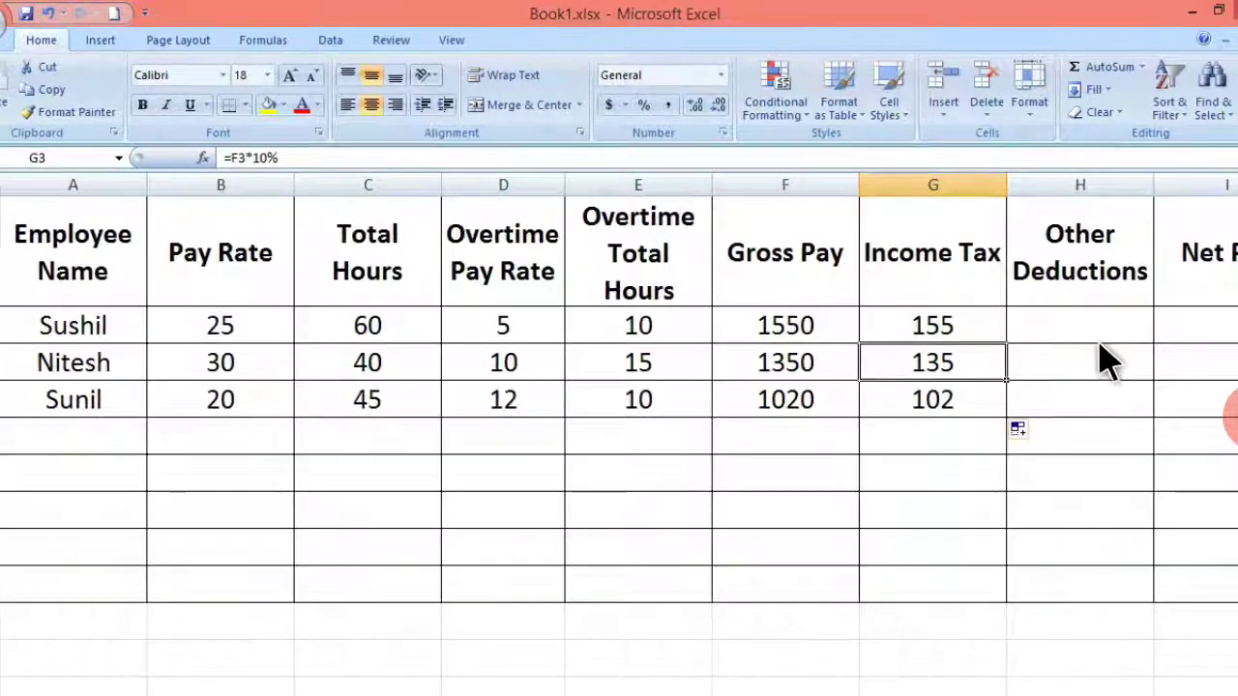
Enter the Other Deductions amounts 50, 100 and 200 in cells H2, H3 and H4
click(1097, 330)
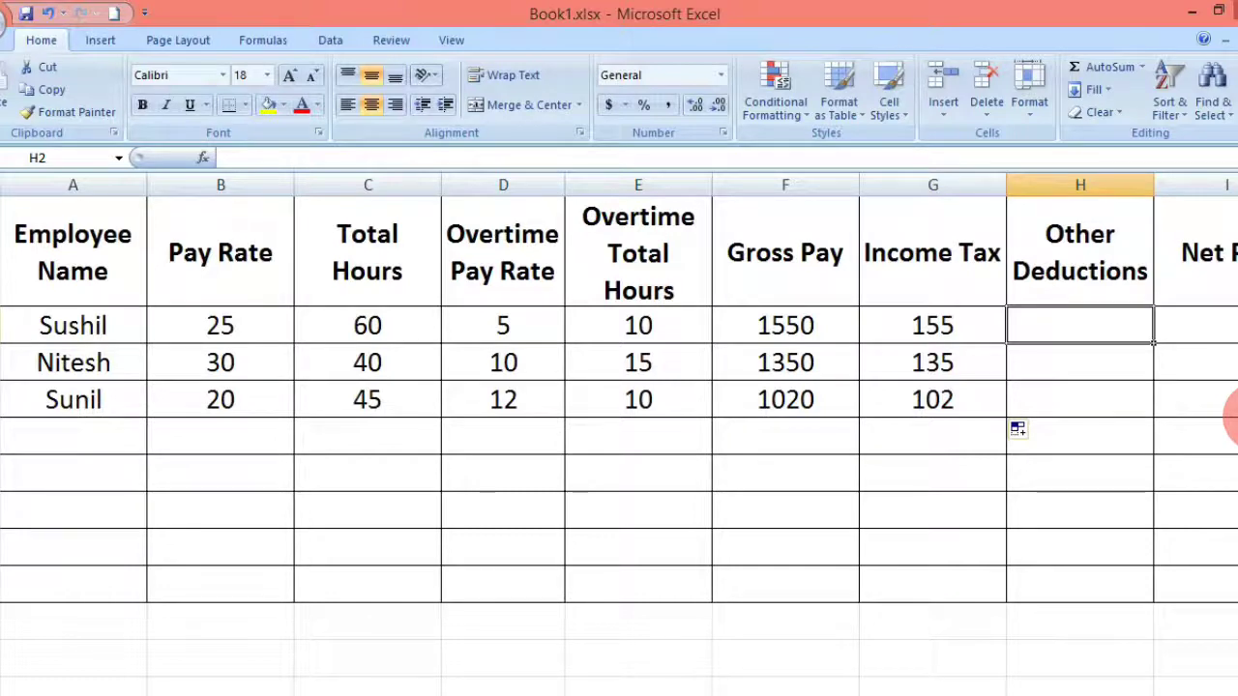
text(50)
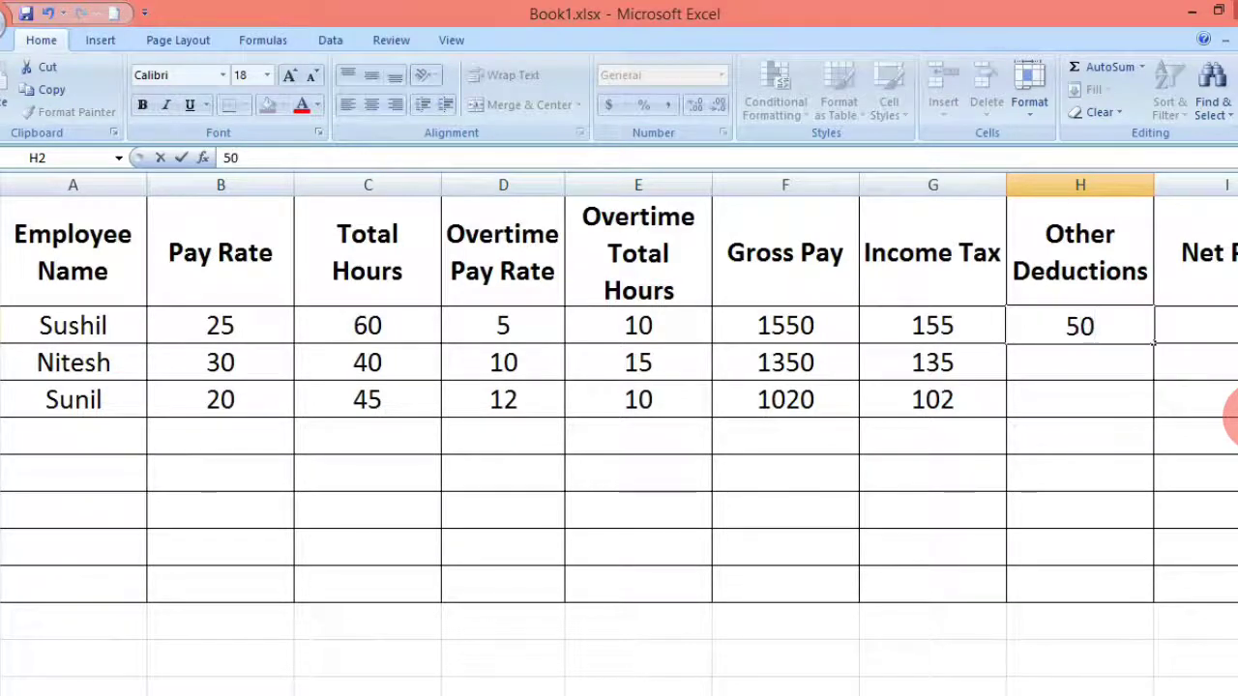
key(Return)
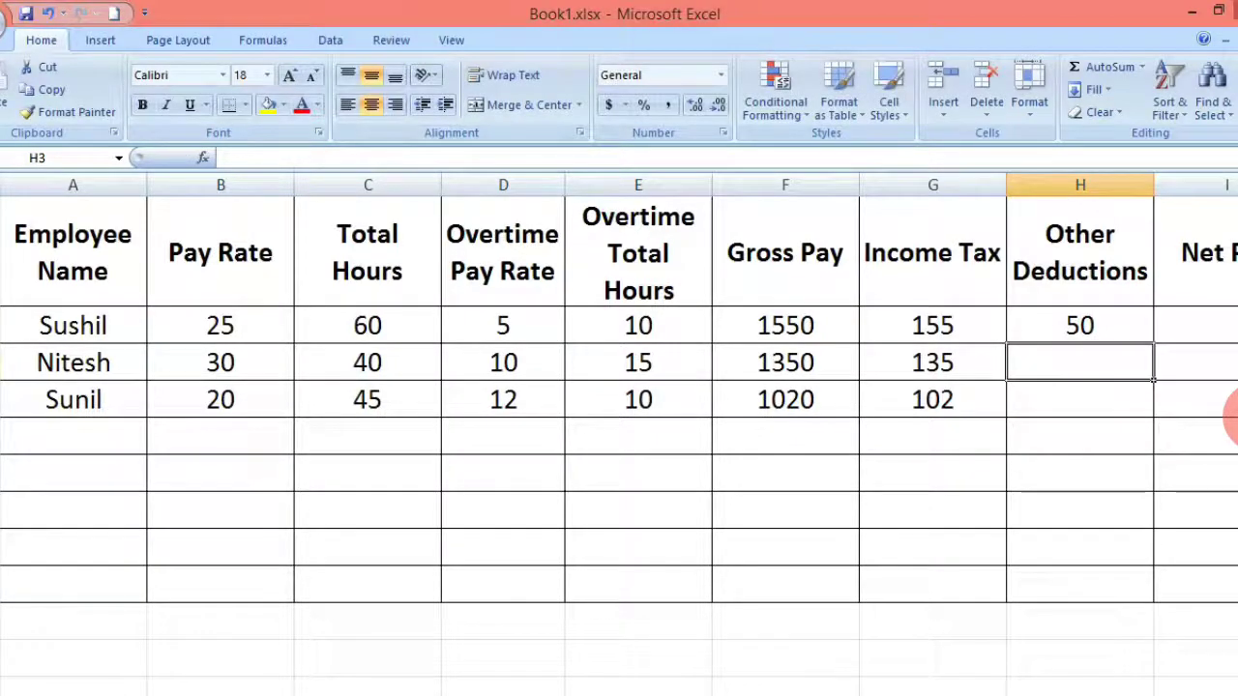
text(100)
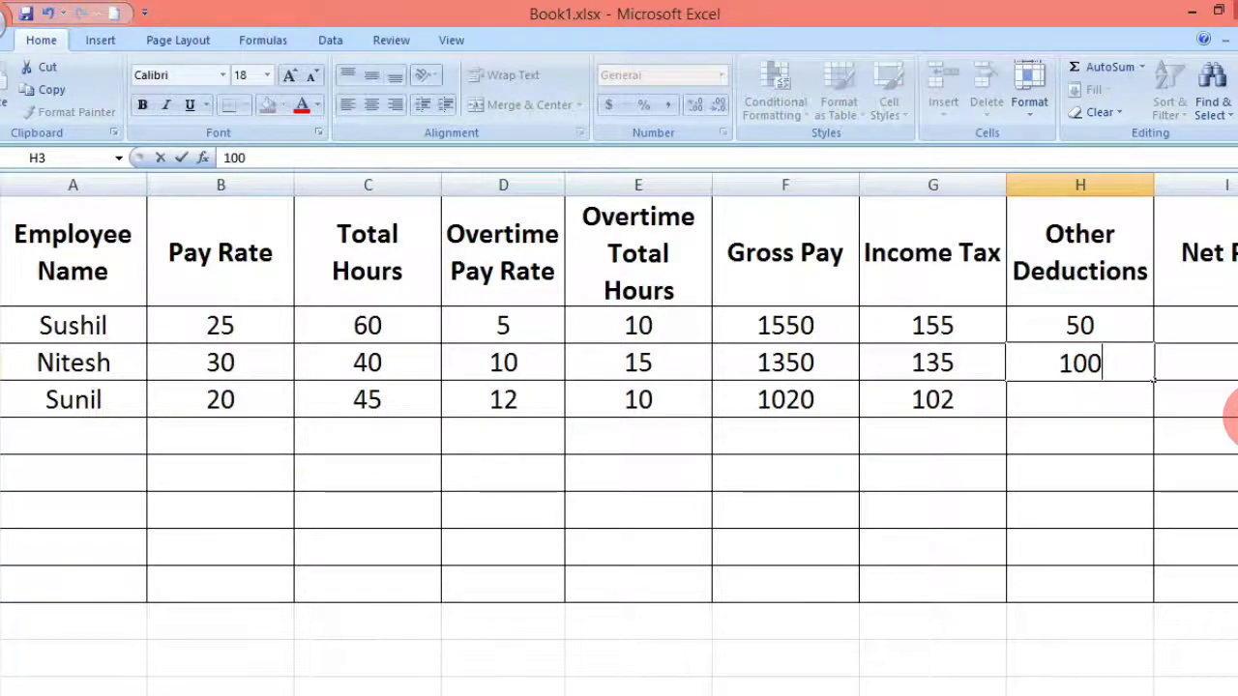
key(Return)
text(200)
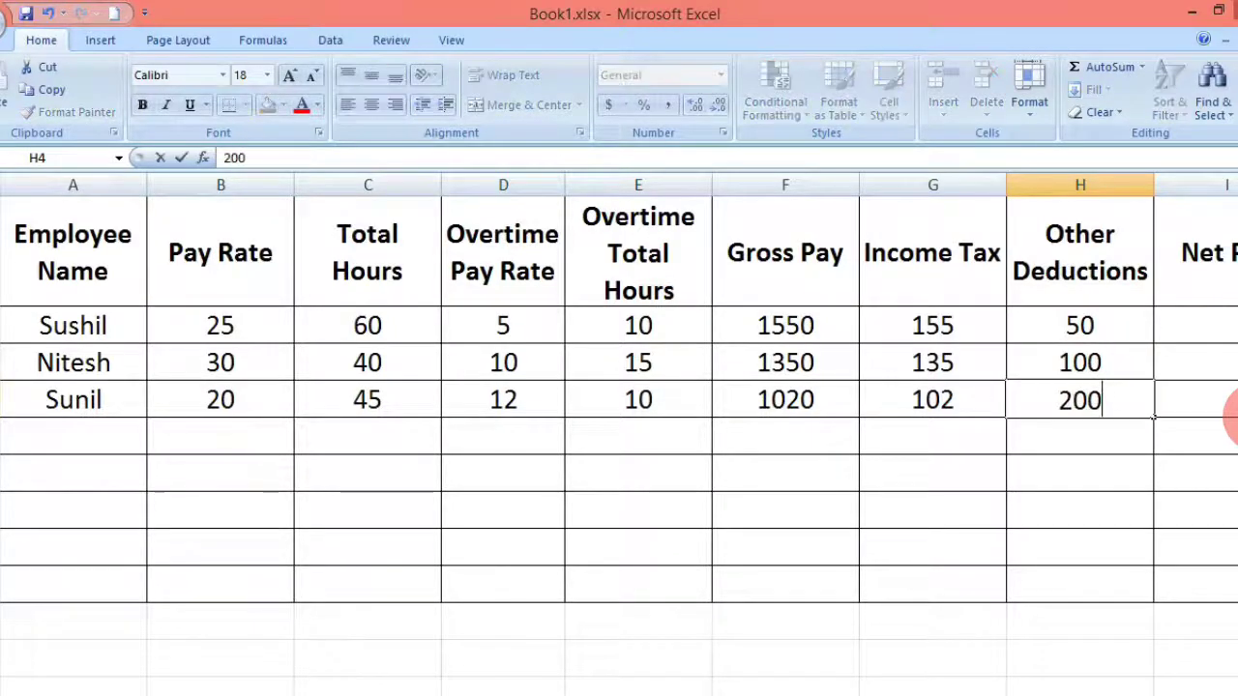
key(Return)
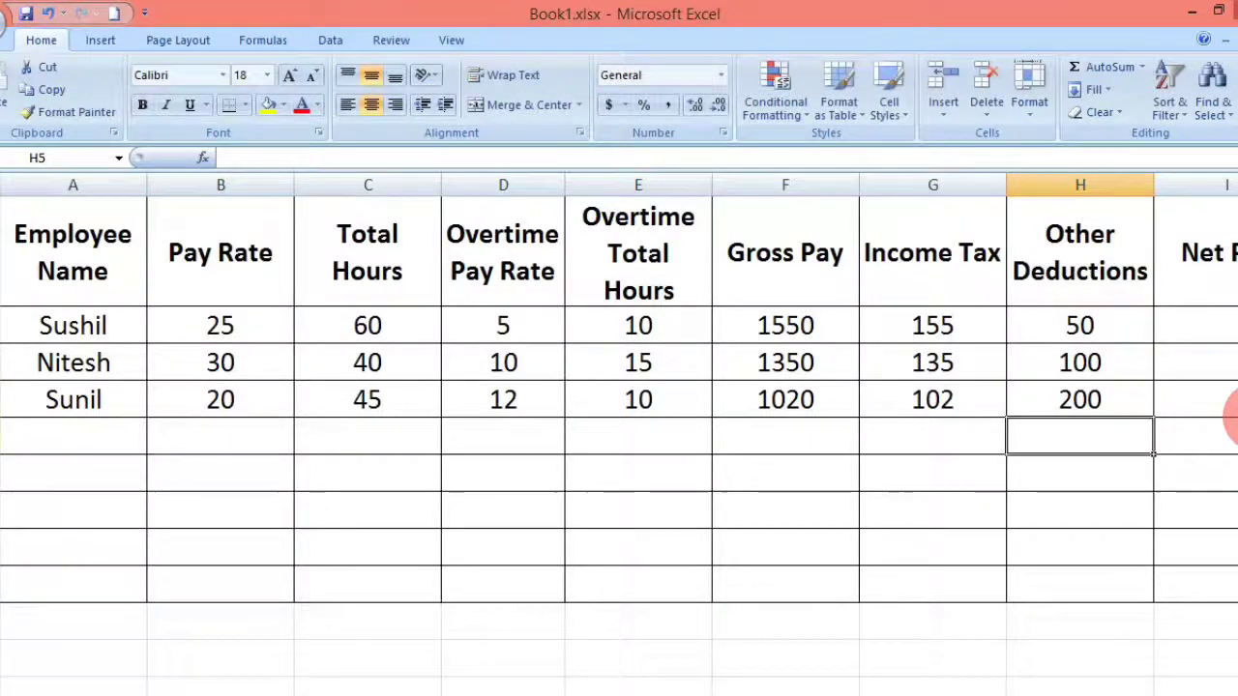
Change the second employee's Other Deductions amount in H3 to 0
click(1127, 368)
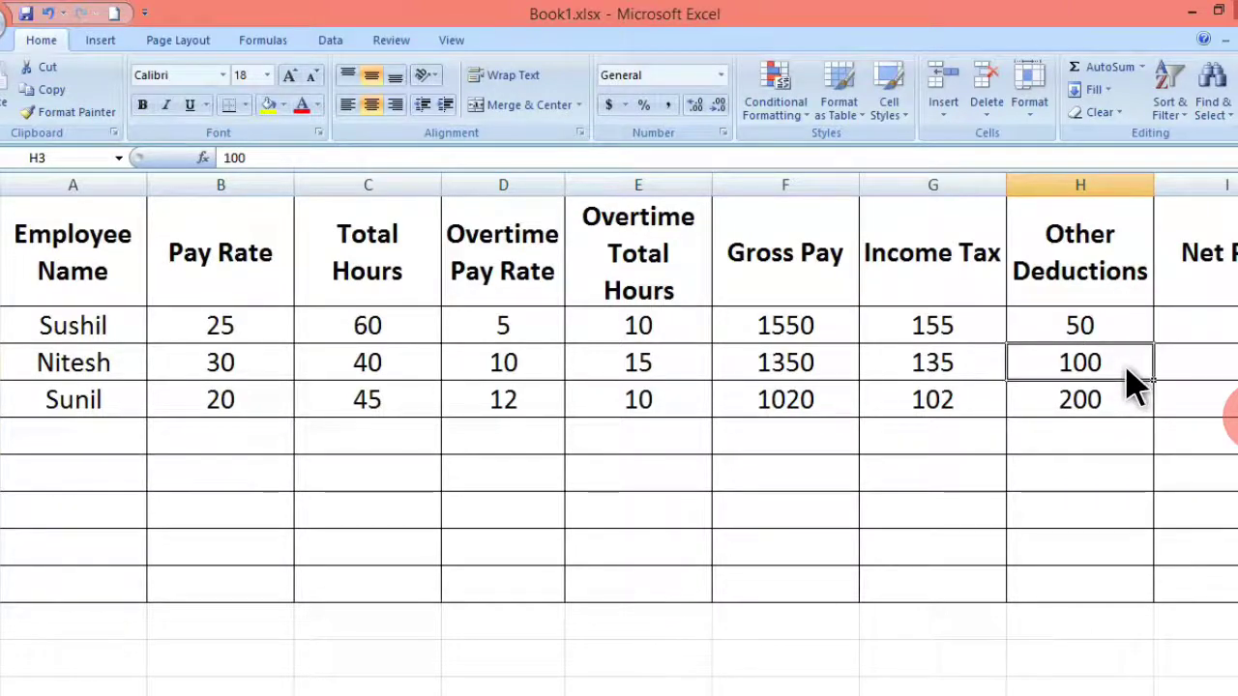
text(0)
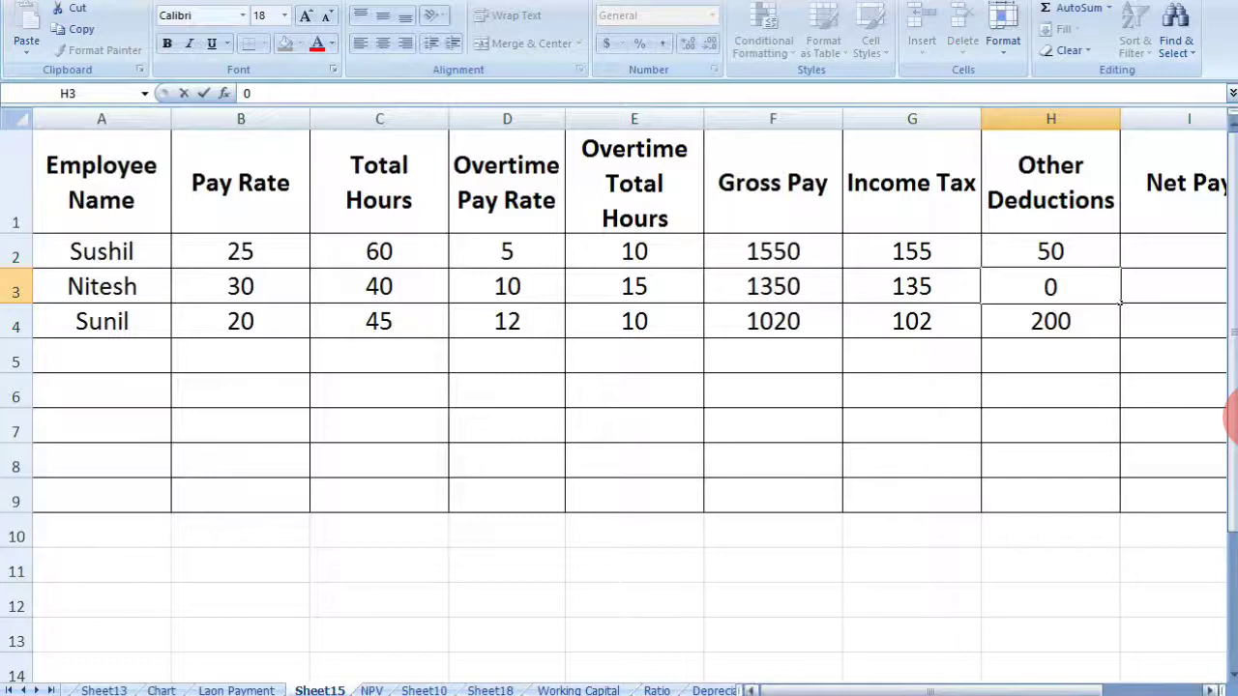
click(1050, 599)
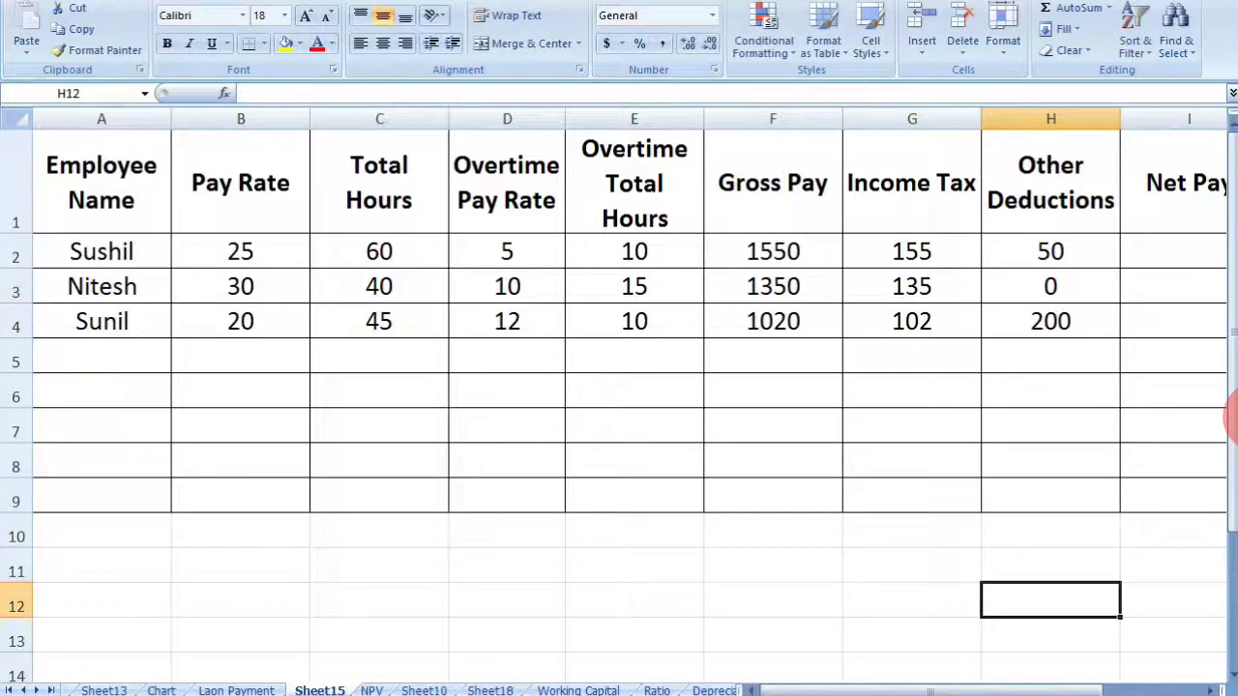
Enter the Net Pay formula =F2-(G2+H2) in cell I2 for the first employee
scroll(619, 387, down, 2)
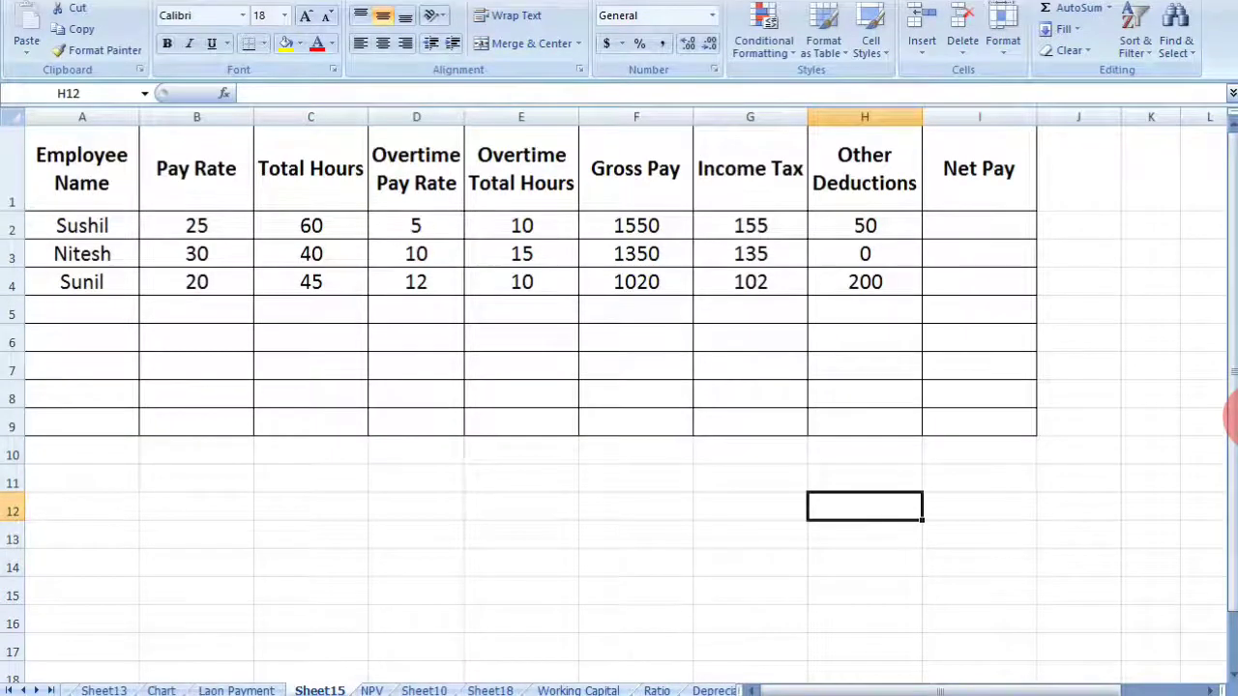
scroll(619, 387, up, 1)
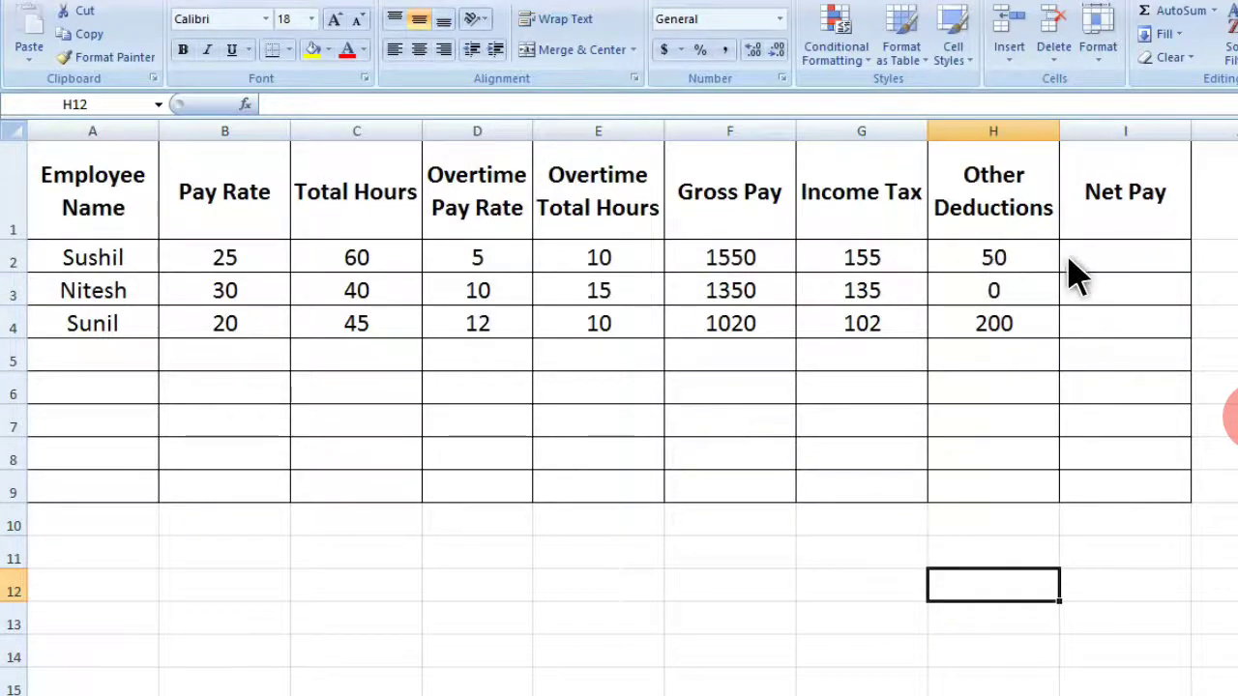
click(1094, 271)
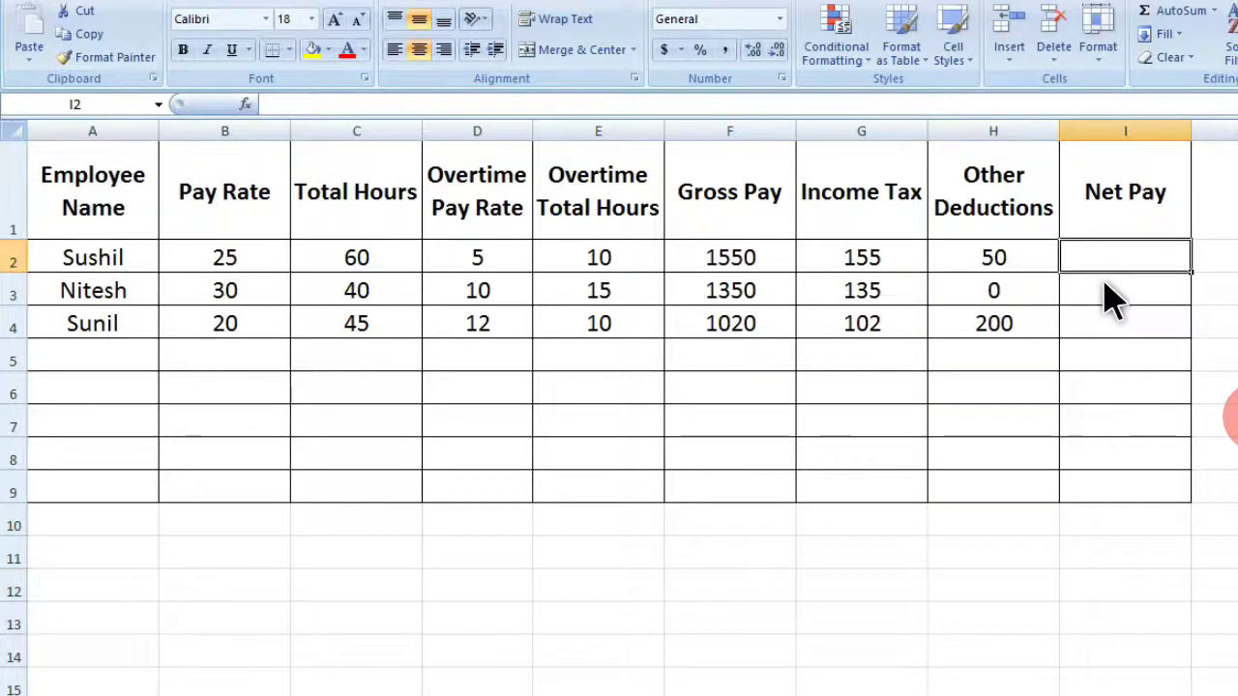
text(=)
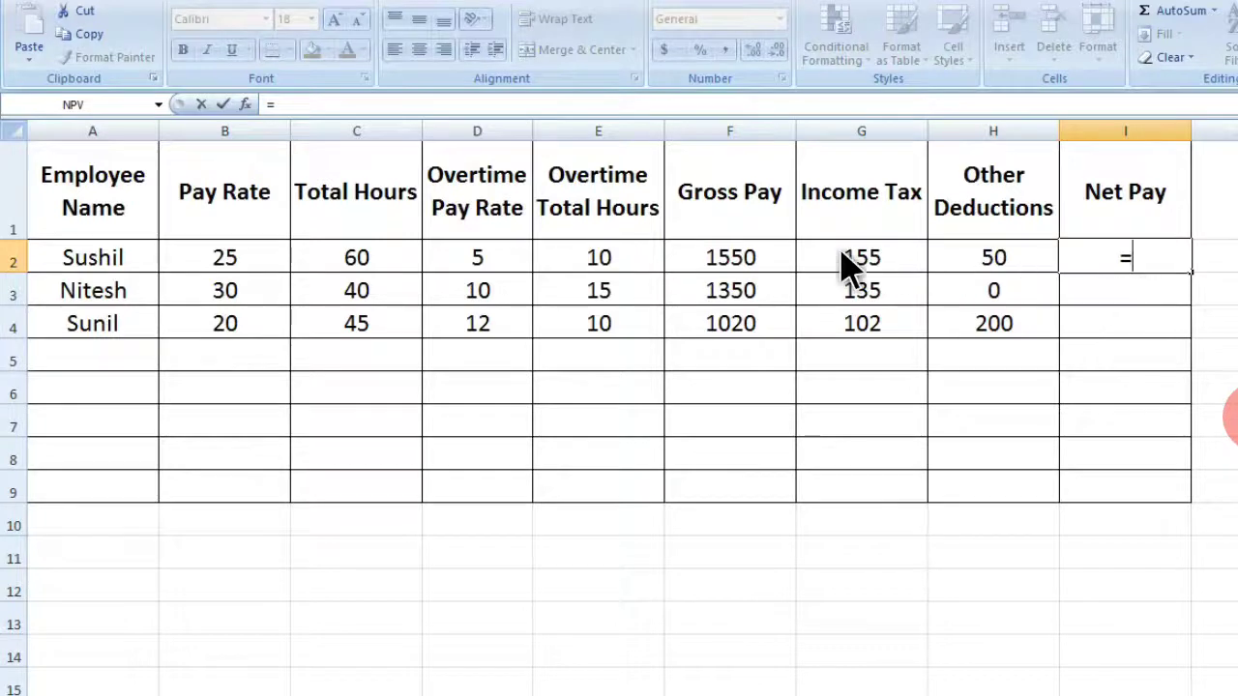
click(771, 264)
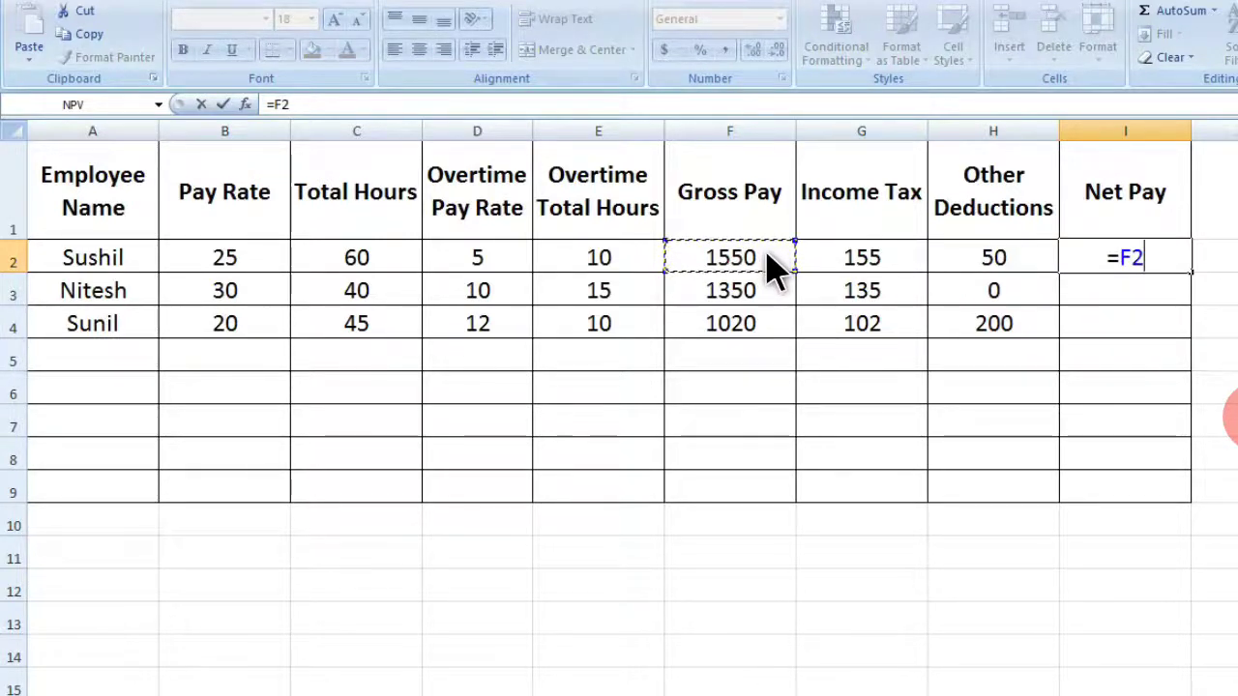
text(-()
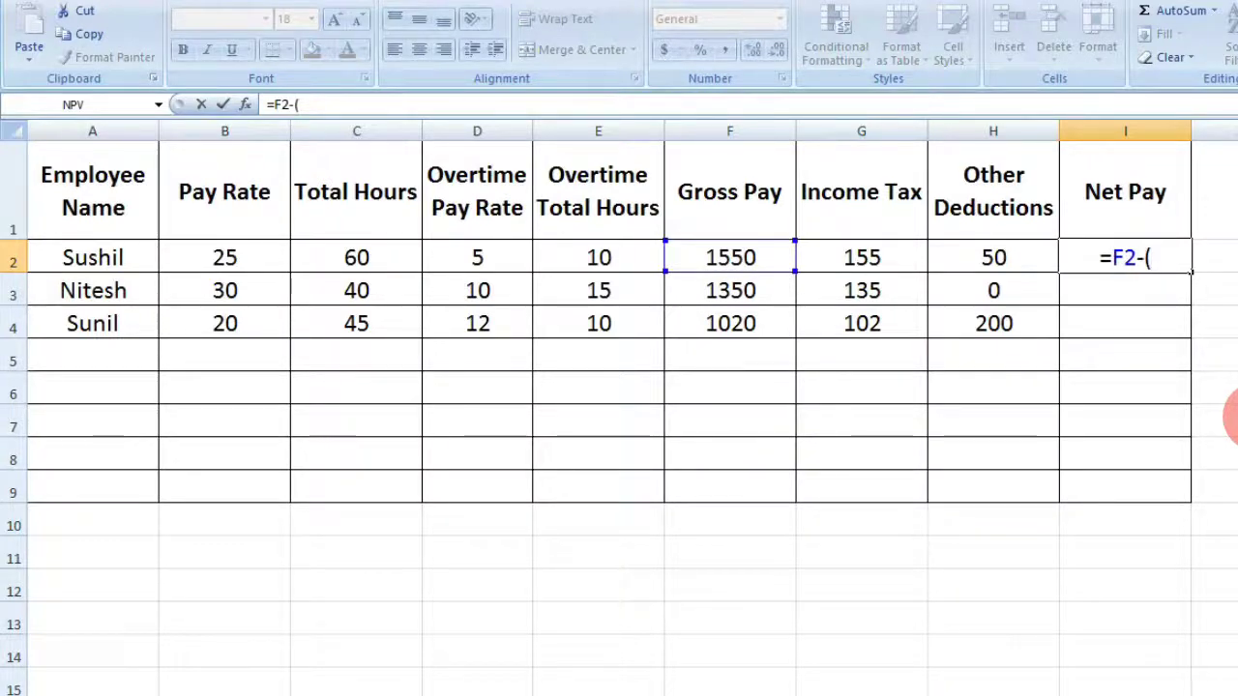
click(881, 261)
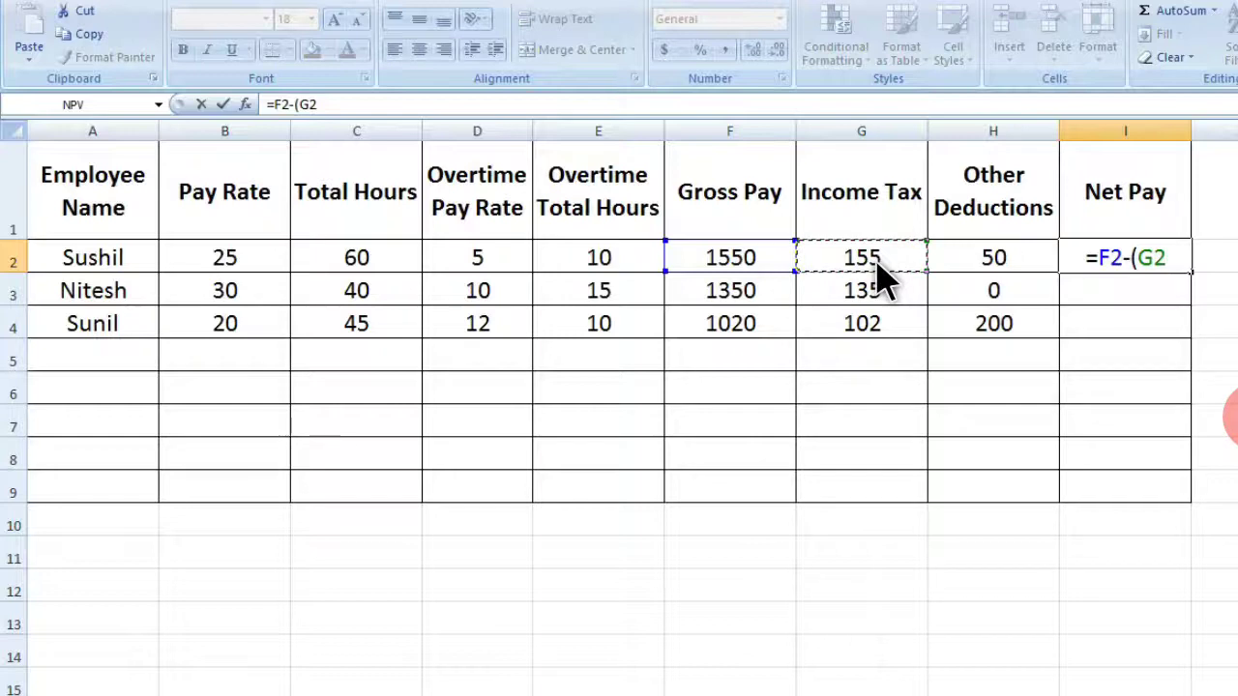
text(+)
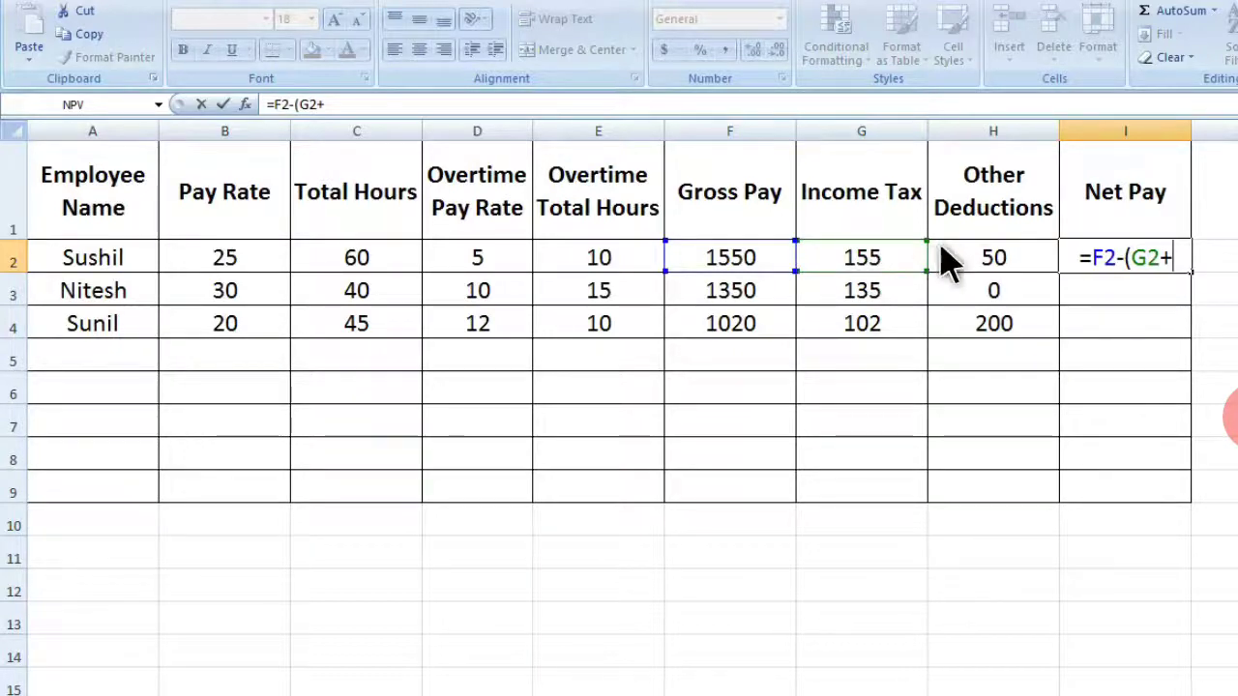
click(991, 261)
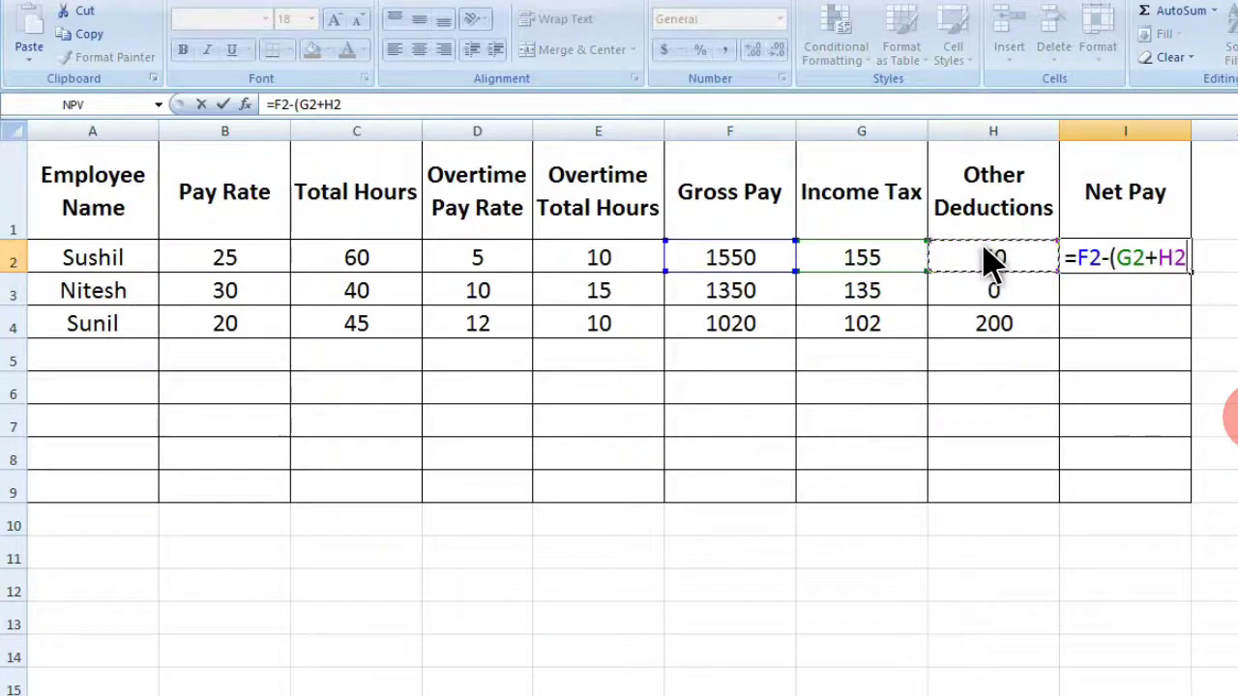
text())
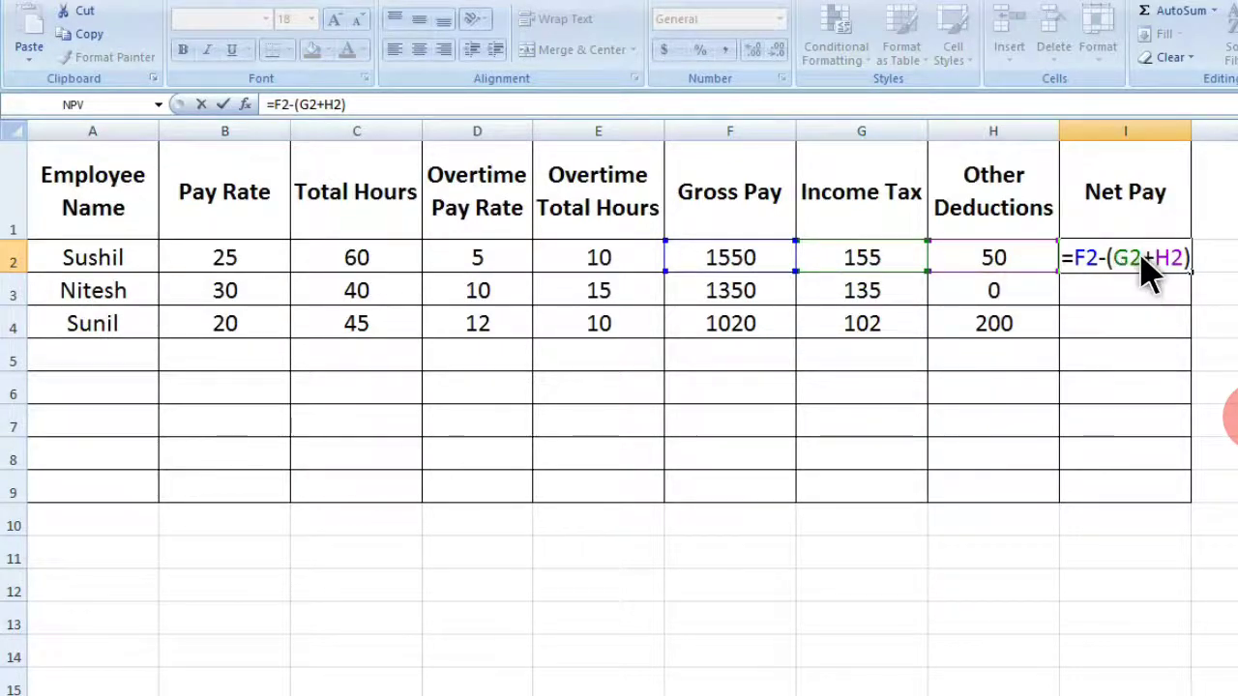
key(Return)
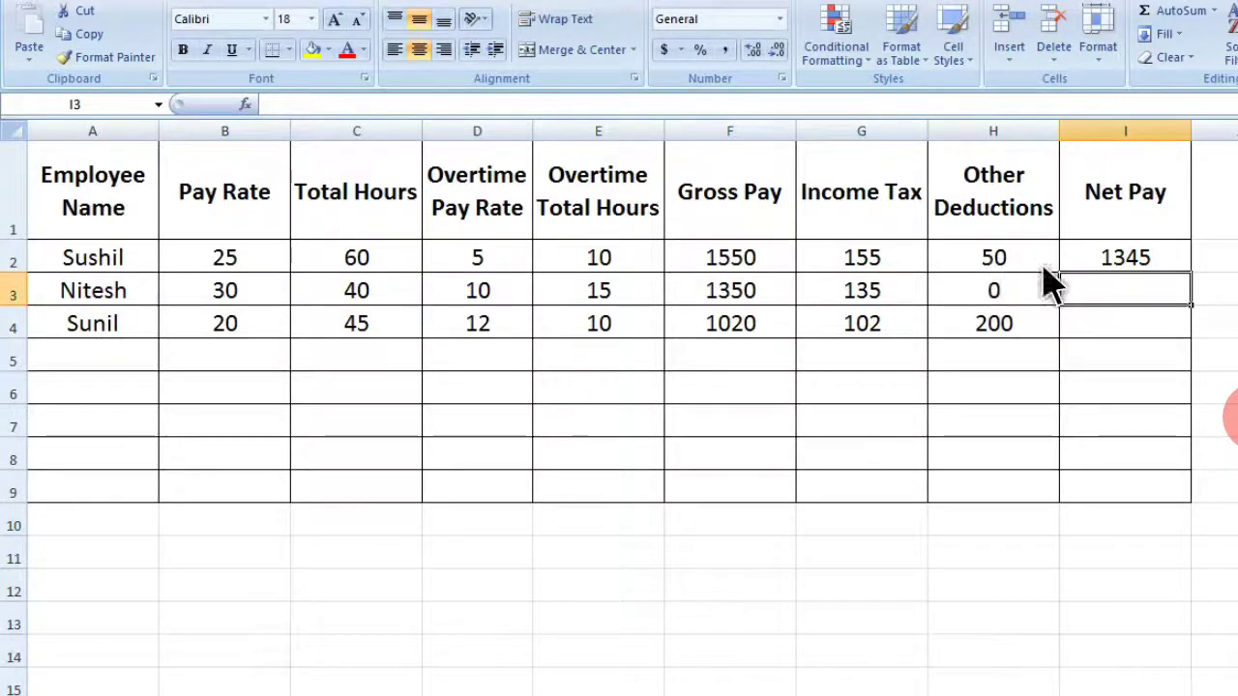
Copy the Net Pay formula from I2 down through I4 and check the copied formula in I3
click(1122, 261)
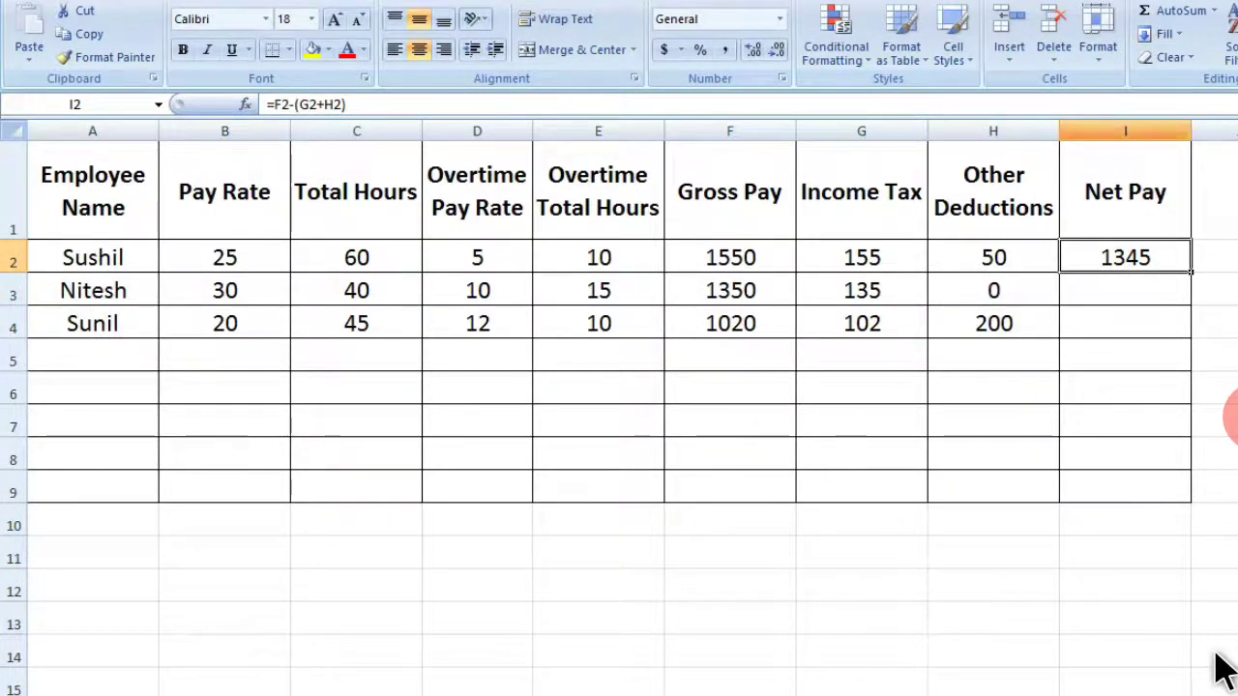
drag(1192, 272, 1191, 334)
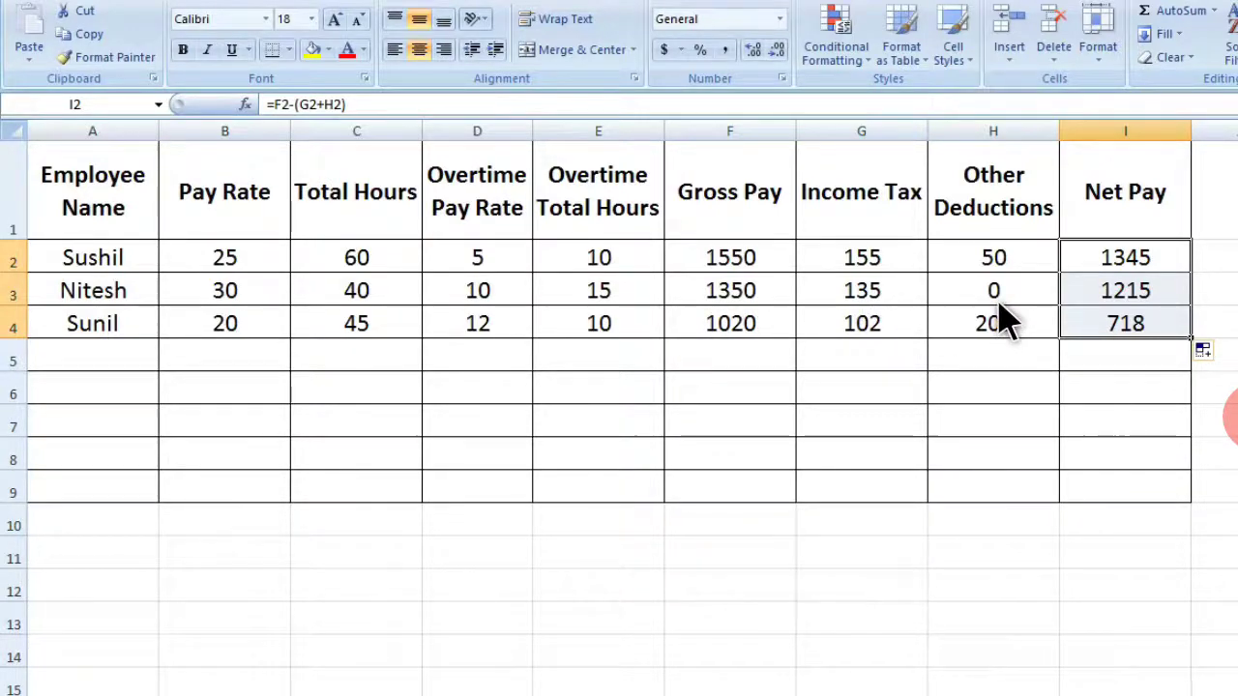
click(1122, 305)
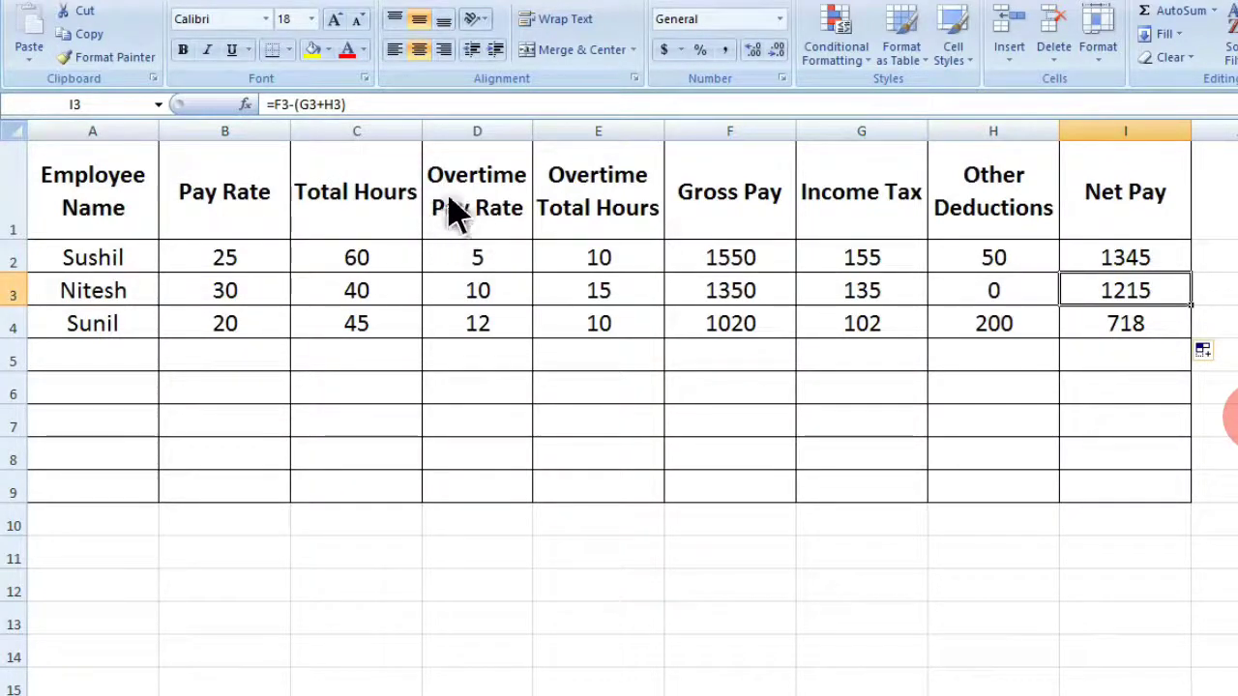
Review the Gross Pay formula in F2 against the columns of the completed payroll table
click(733, 271)
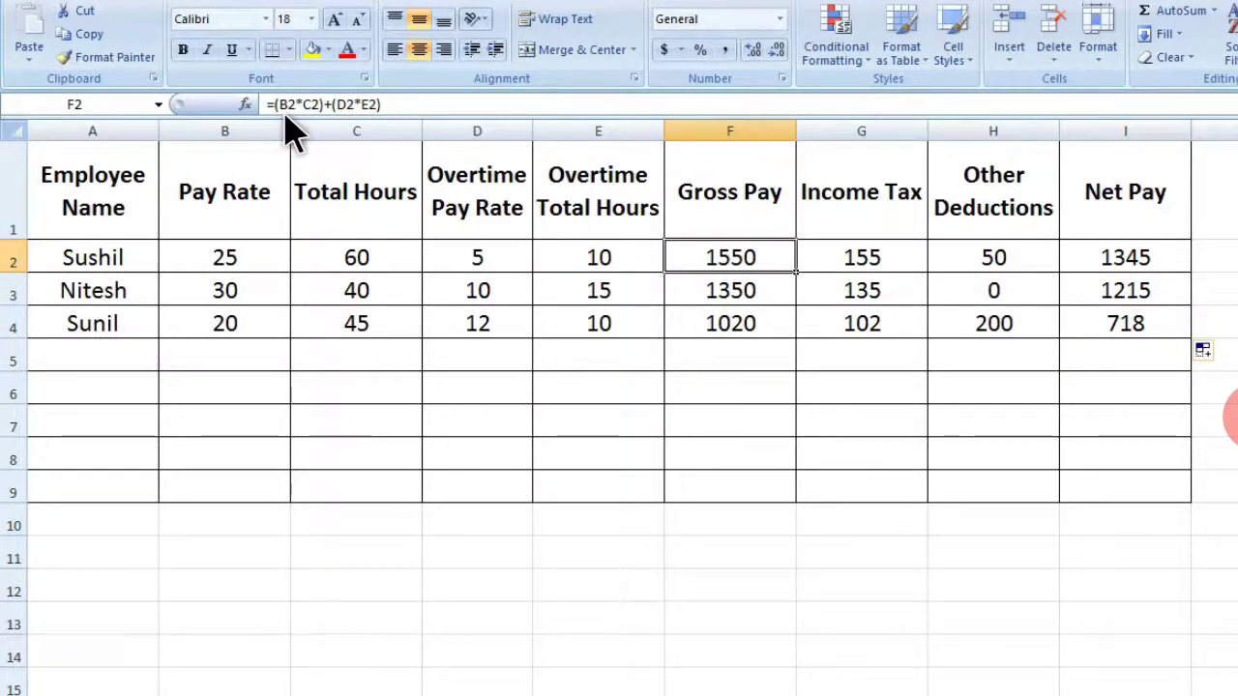
scroll(619, 406, up, 1)
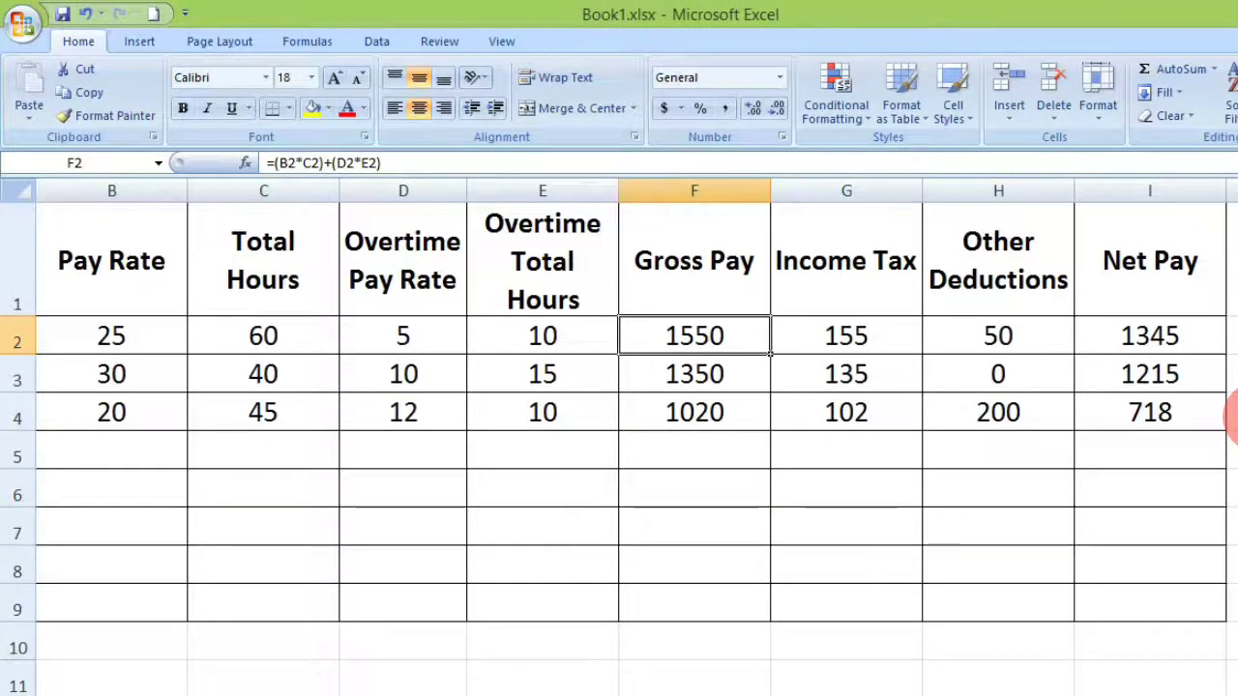
scroll(1237, 418, left, 1)
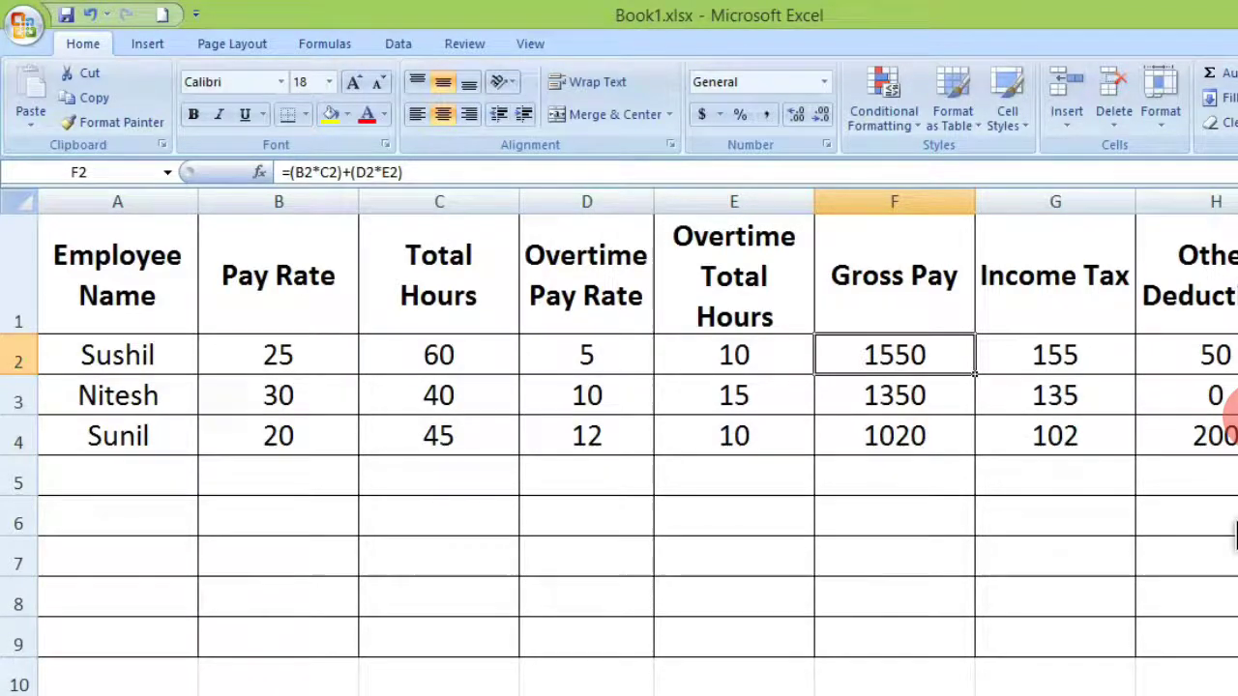
click(1226, 417)
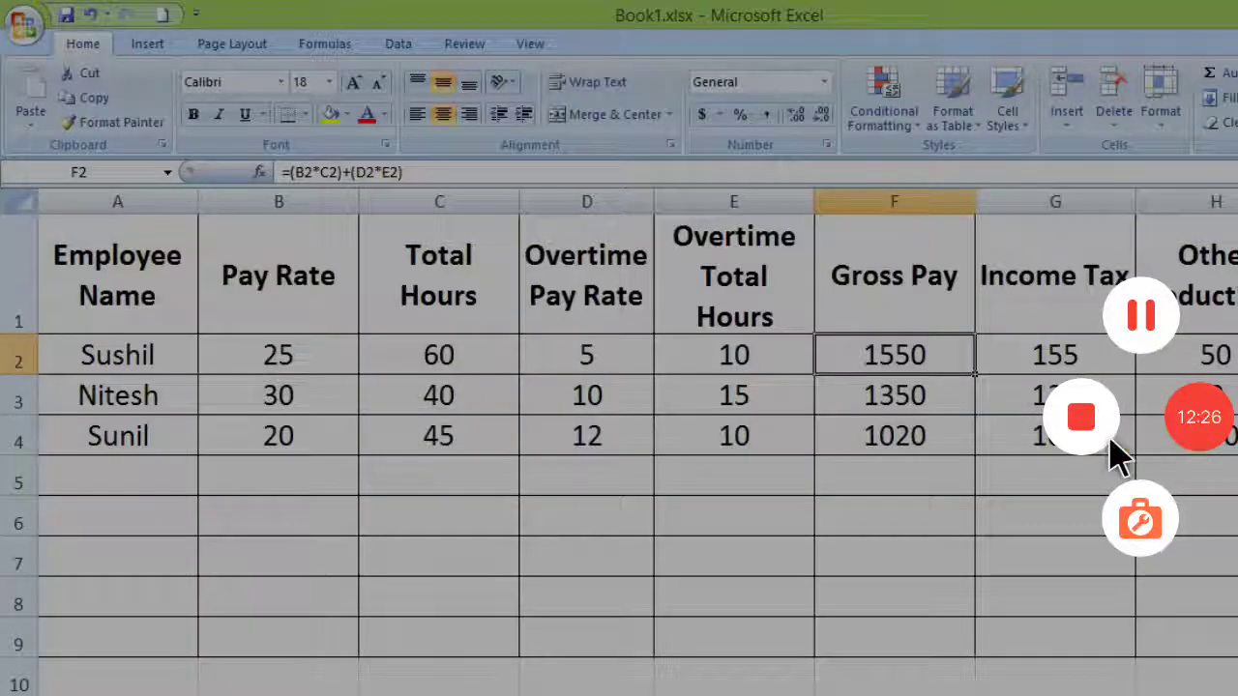